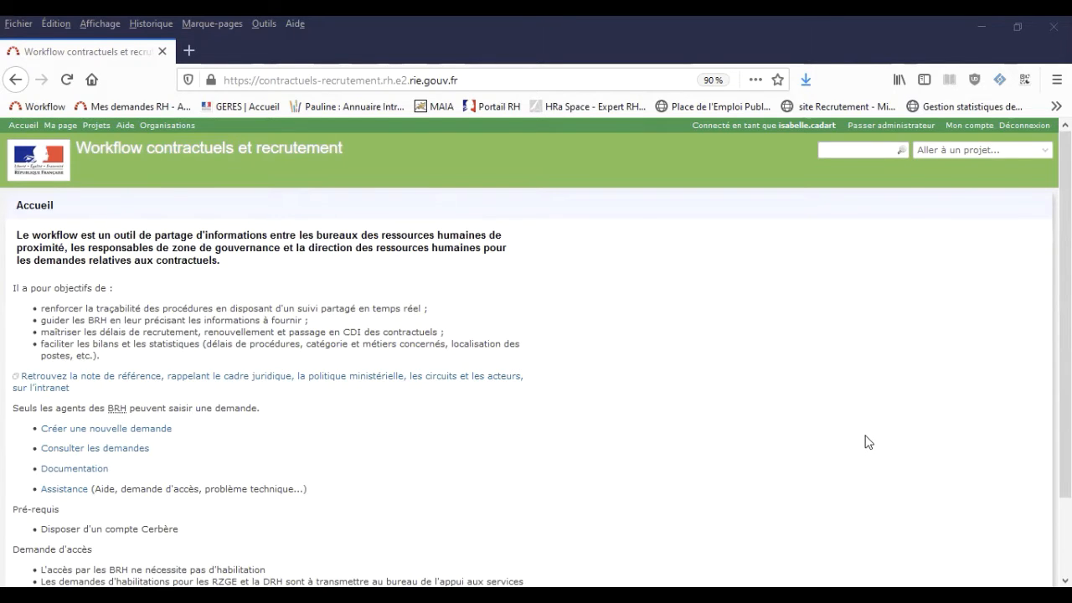
Open the account settings and examine the available e-mail notification options, leaving the current choice in place.
left_click(981, 127)
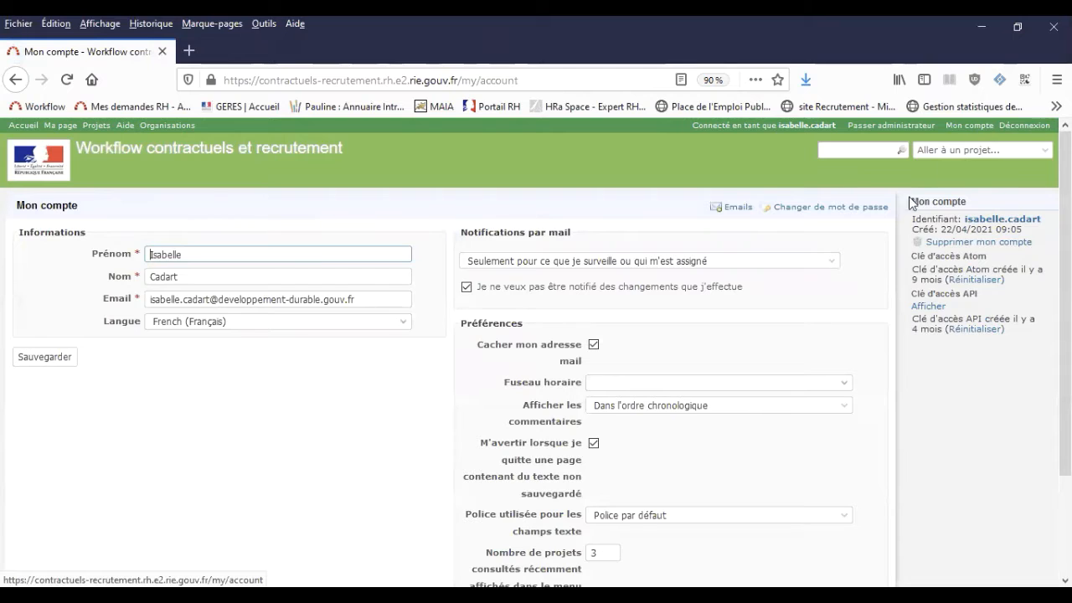
left_click(834, 261)
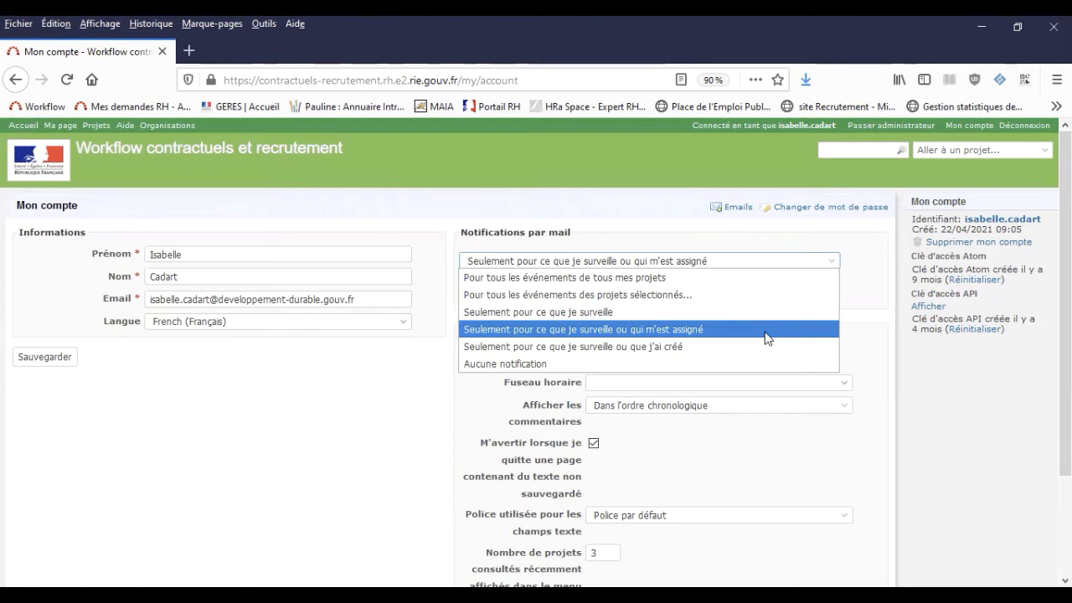
left_click(852, 335)
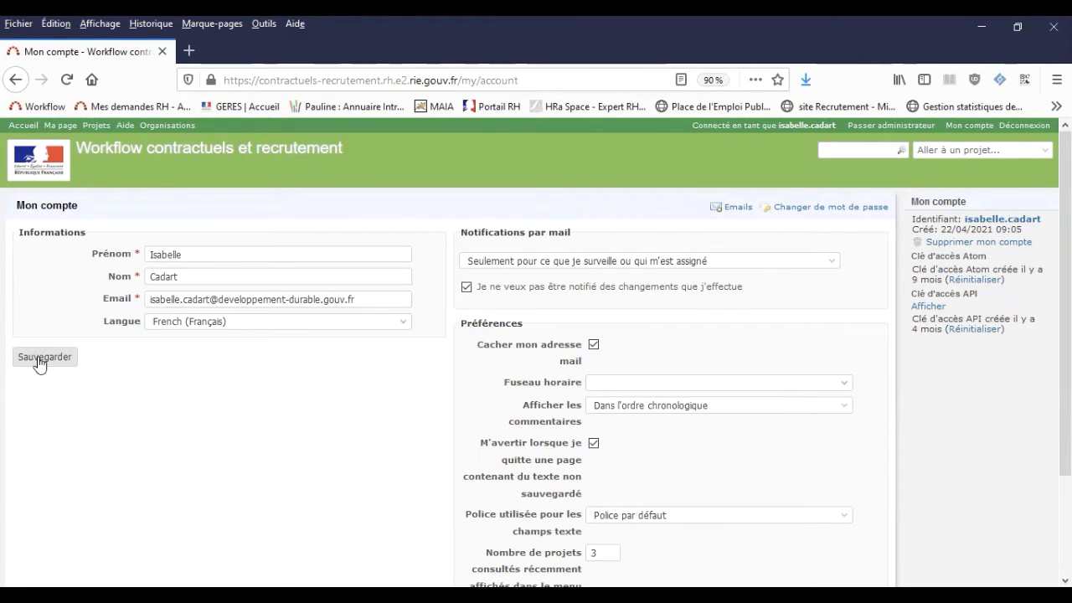
Go from the home page to the recruitment requests and review the project's recent activity history.
left_click(23, 126)
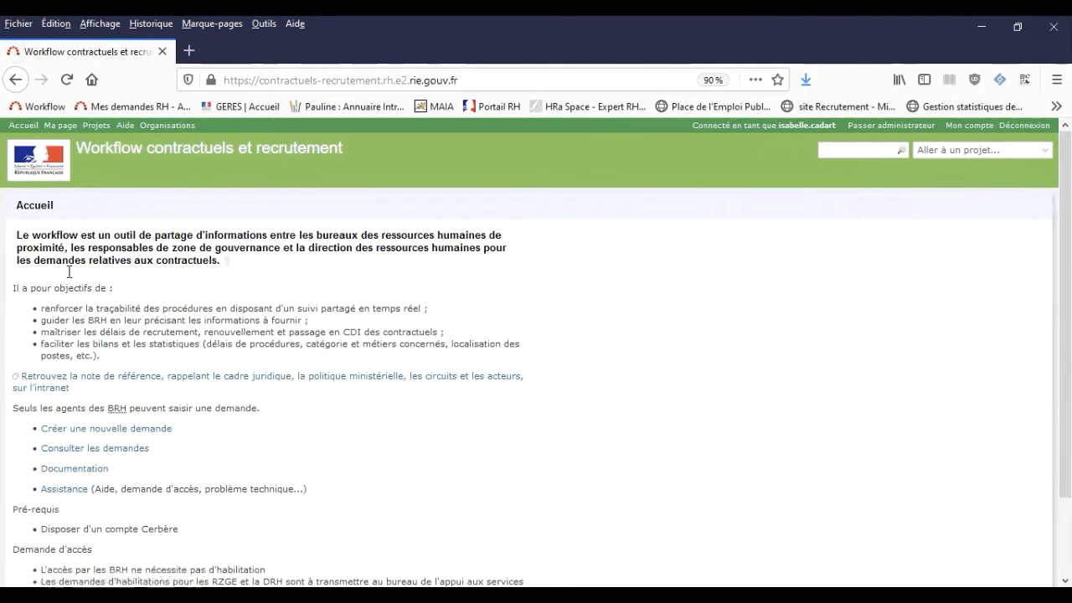
left_click(107, 452)
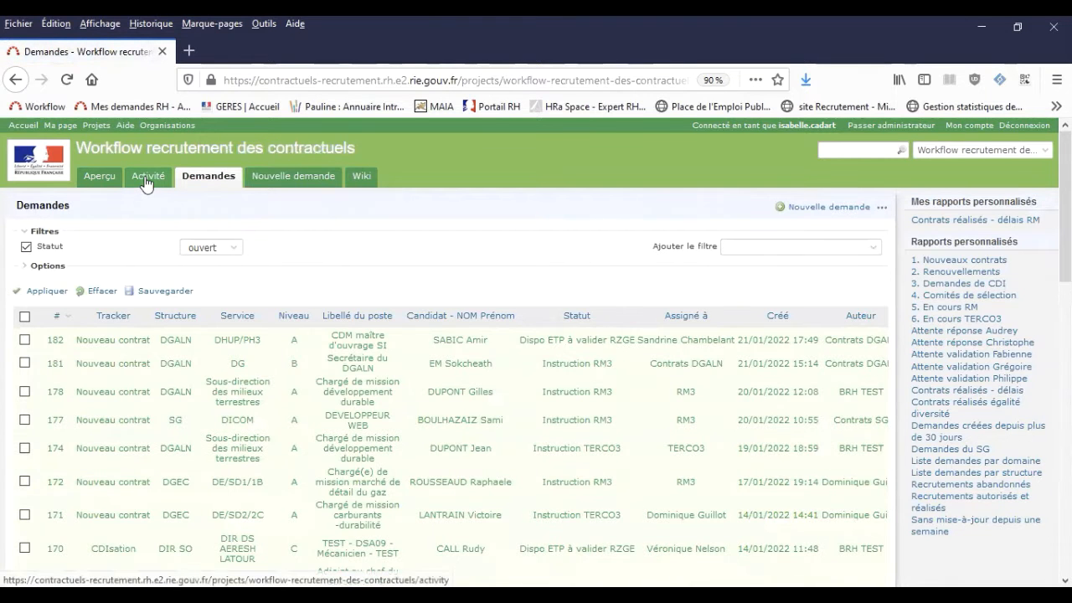
left_click(147, 181)
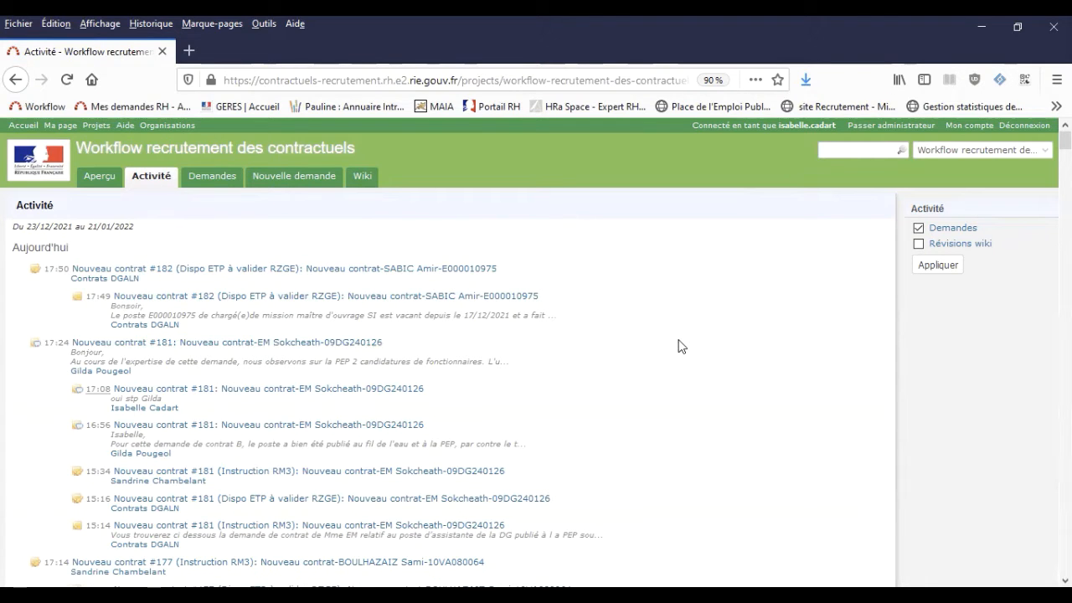
scroll(679, 346, "down", 2)
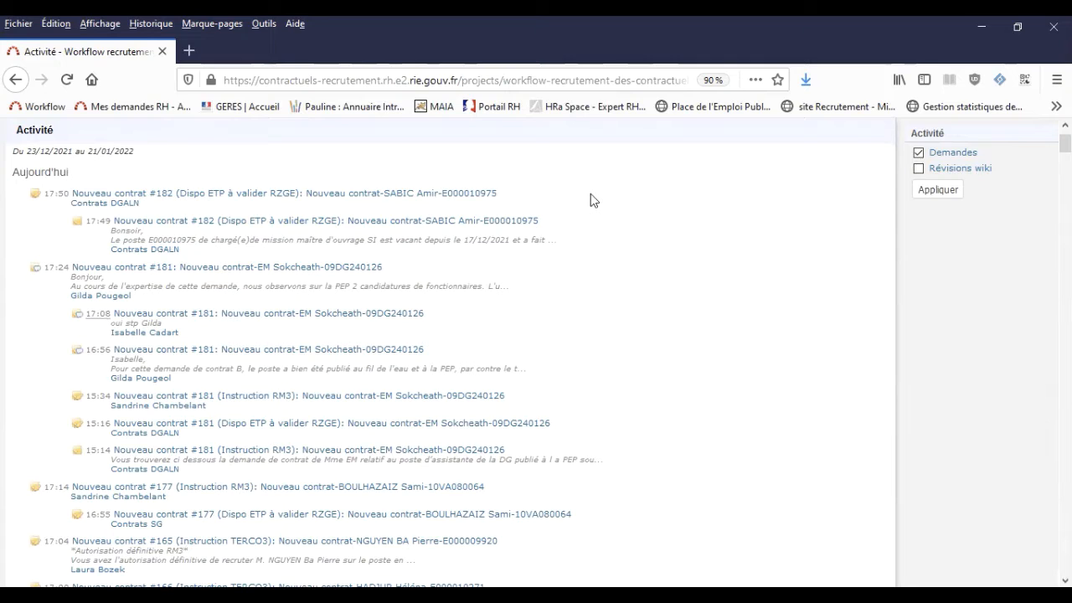
scroll(606, 275, "down", 2)
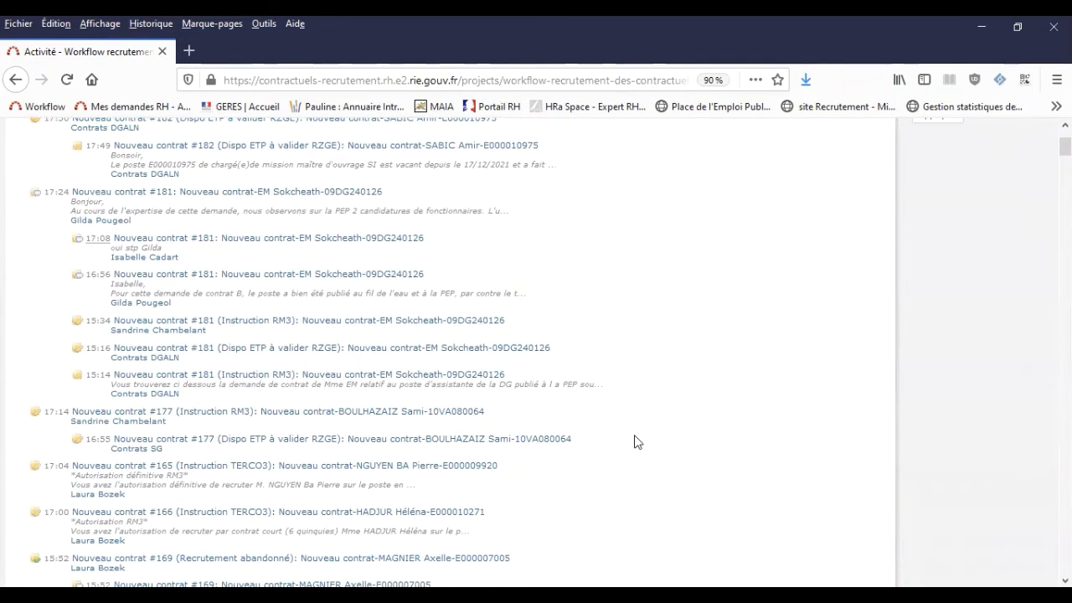
scroll(634, 442, "up", 4)
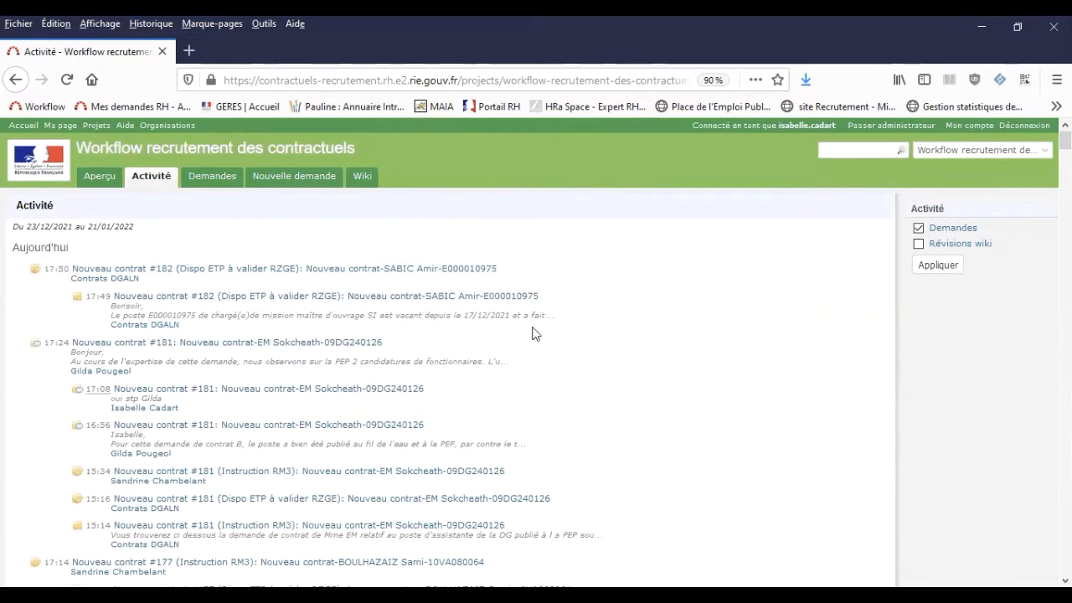
Return to the requests list and search the recruitment project for a candidate's surname.
left_click(210, 178)
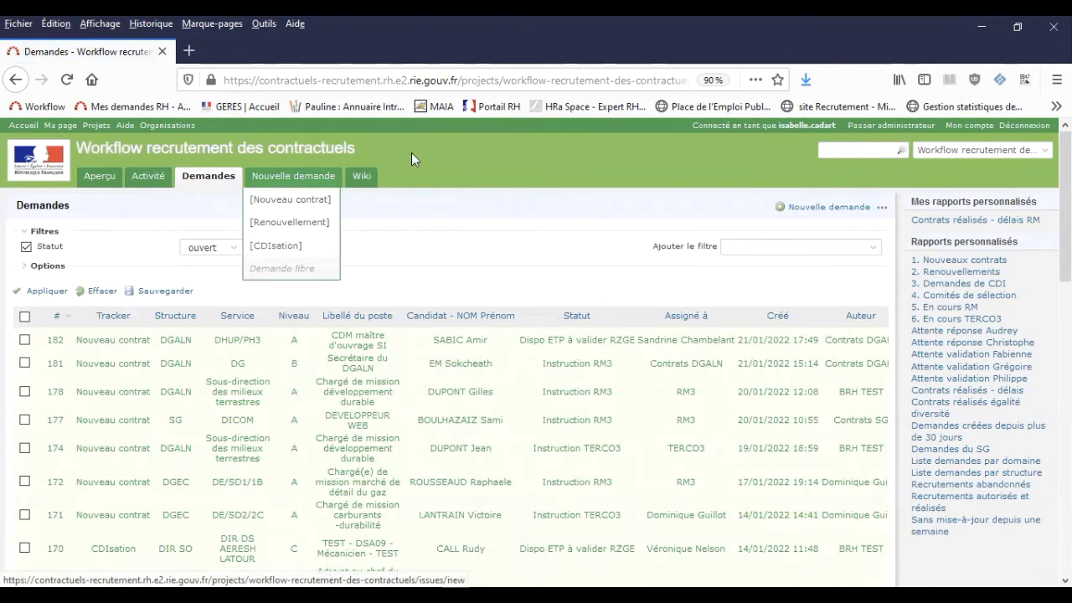
left_click(860, 140)
type("d")
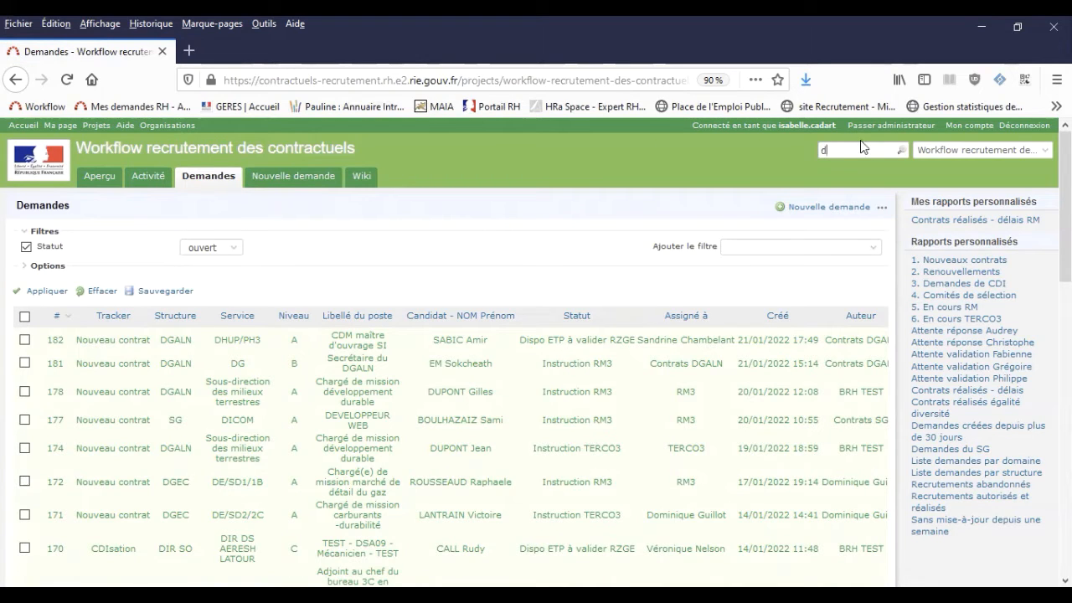
type("upo")
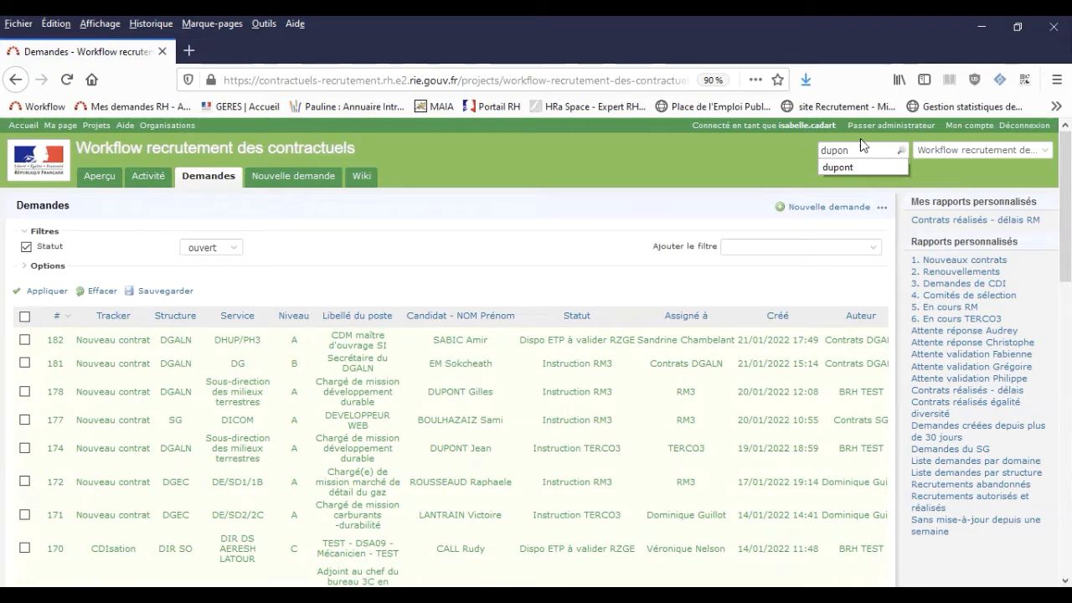
type("n")
left_click(849, 169)
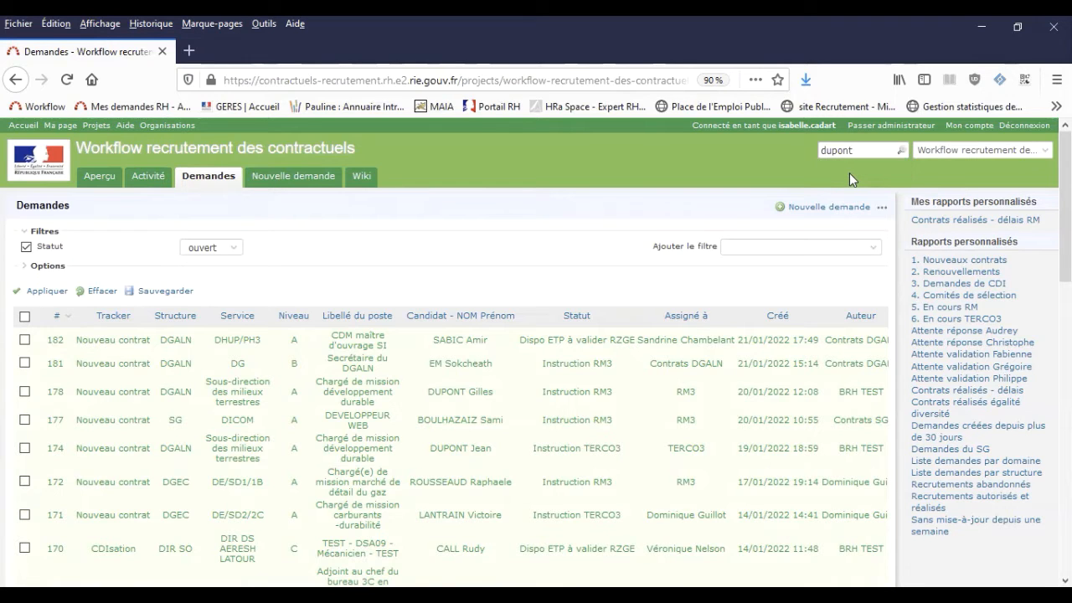
key("Return")
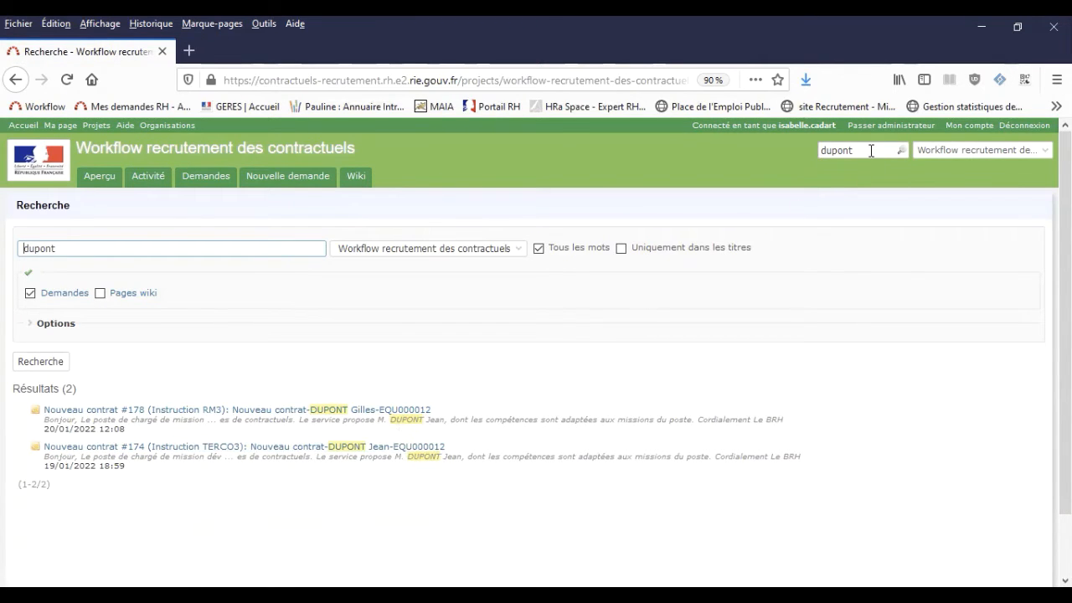
Search the recruitment project for the keyword "transport".
left_click_drag(853, 151, 792, 160)
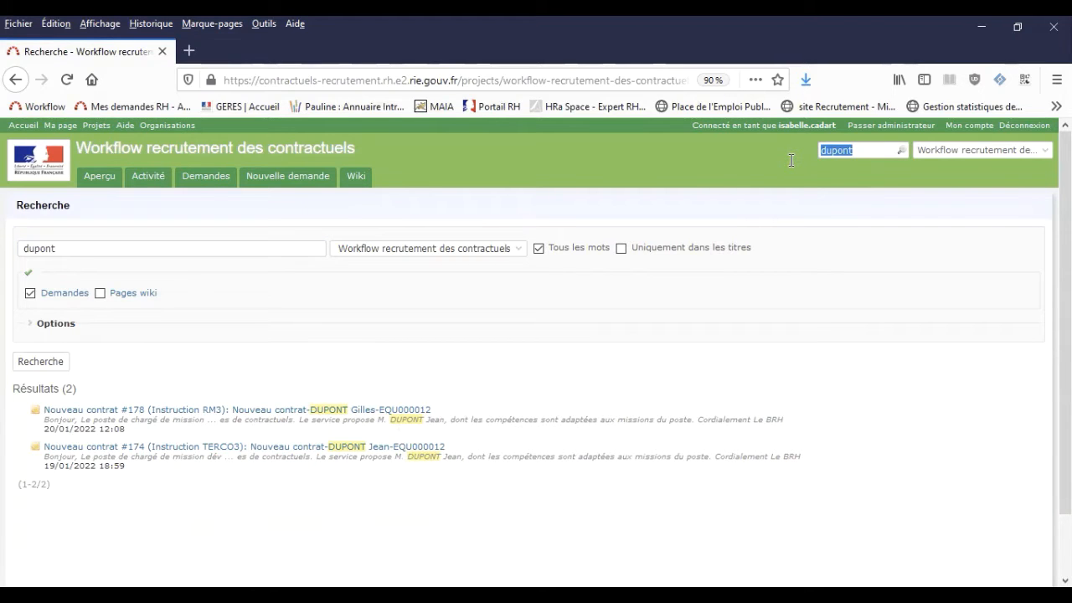
type("t")
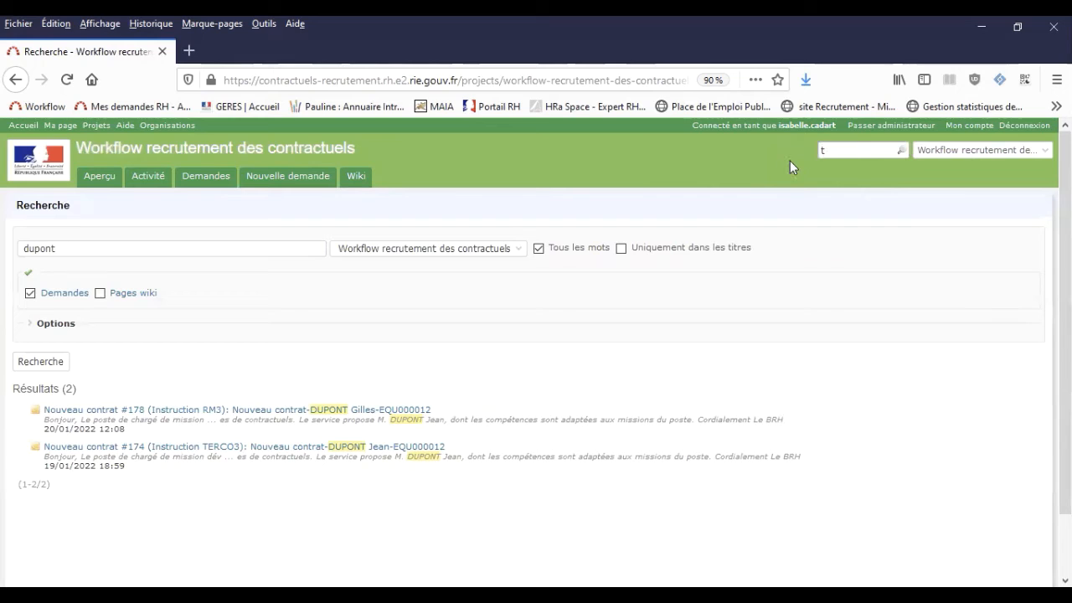
type("ransp")
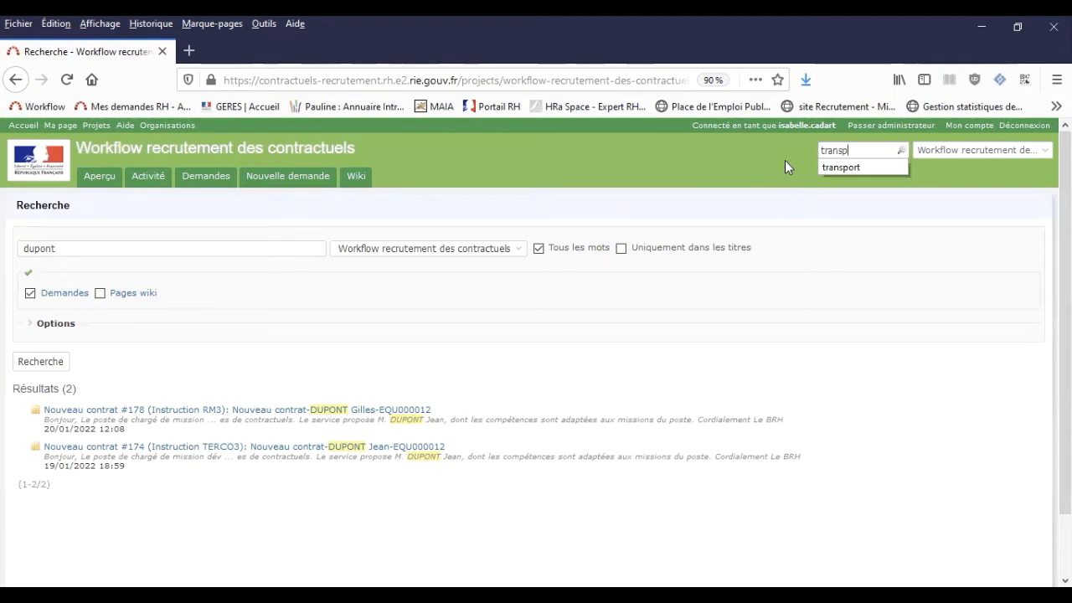
type("ort")
key("Return")
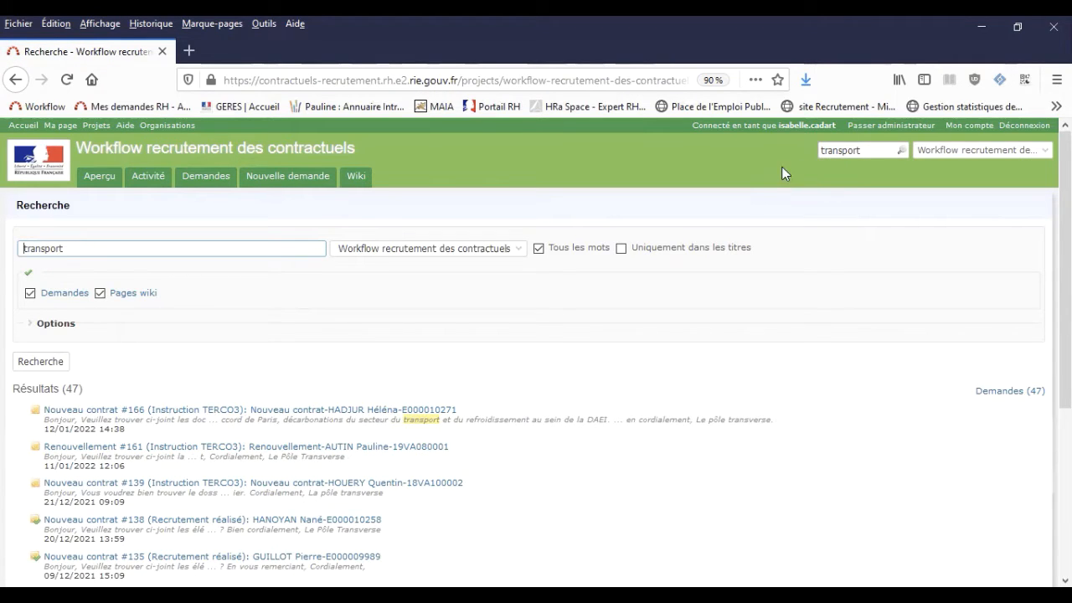
Return to the requests list, examine the statuses offered by the Statut filter's "égal" condition, and reload the default list.
left_click(210, 183)
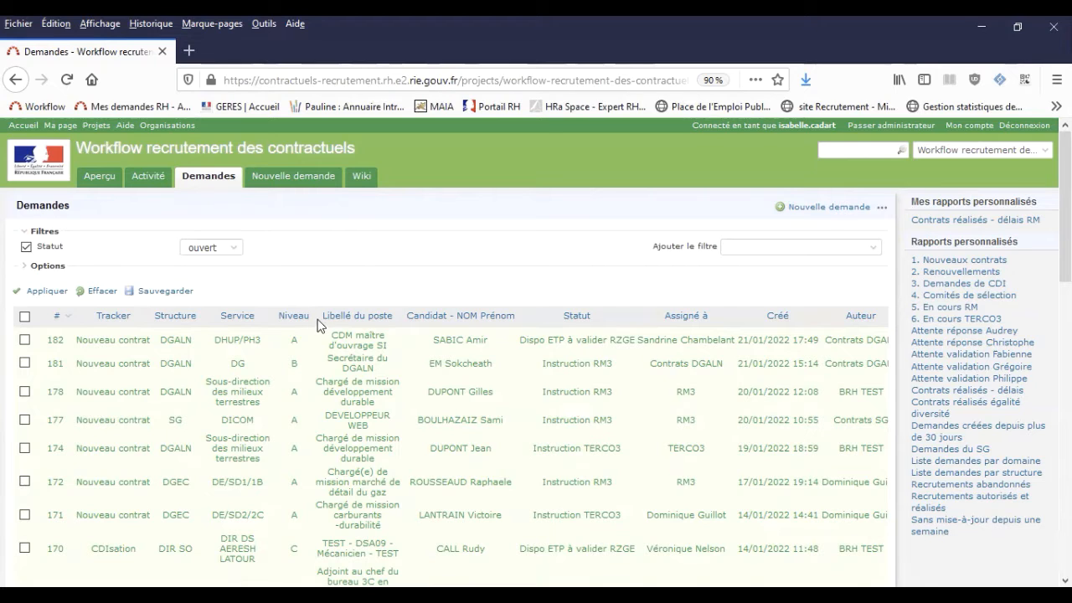
left_click(238, 251)
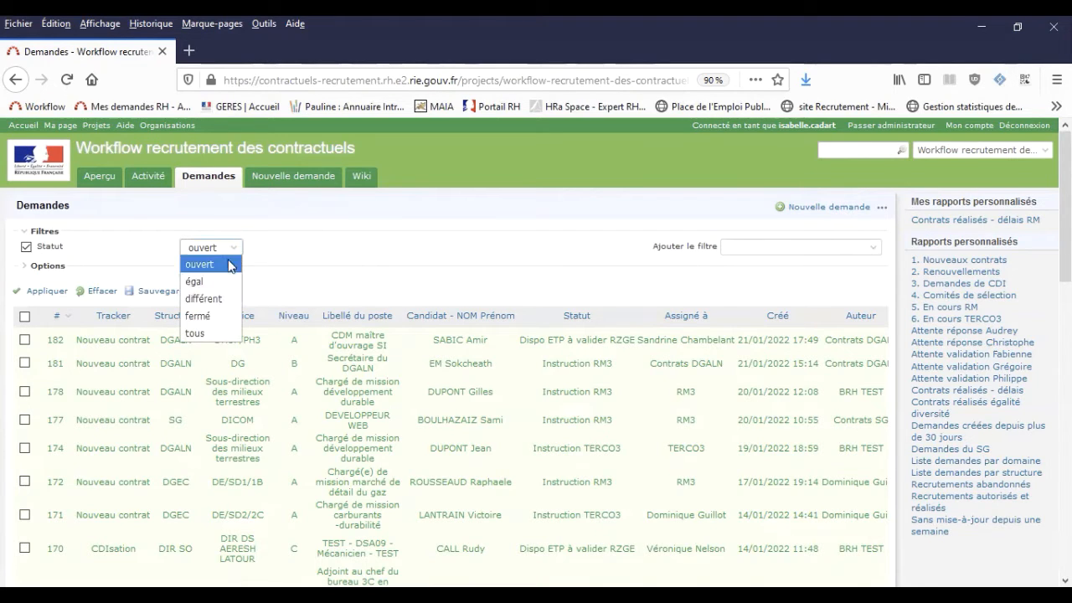
left_click(231, 283)
left_click(395, 251)
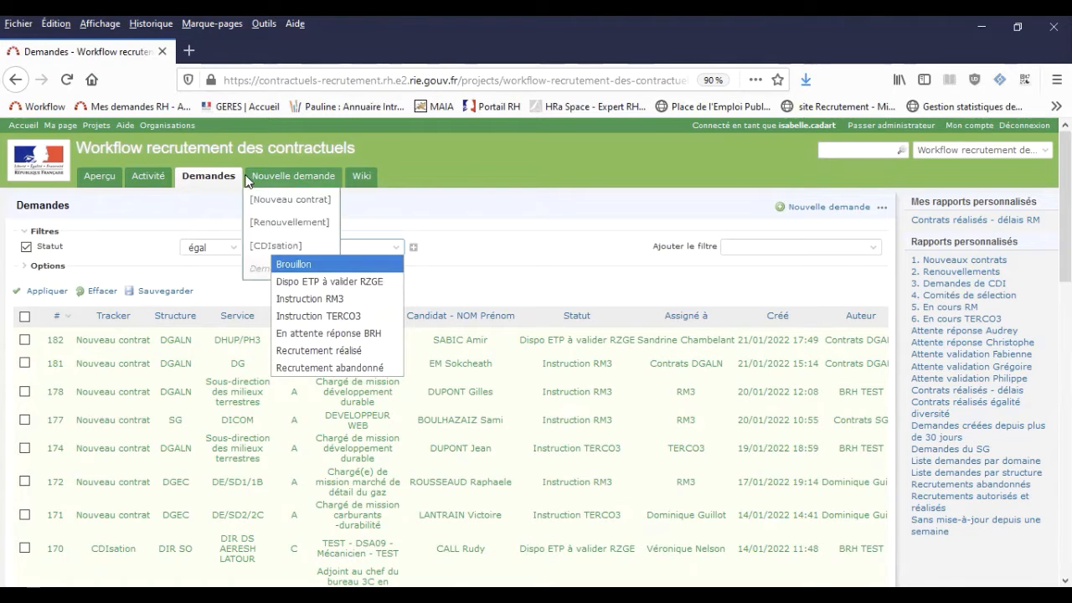
left_click(207, 186)
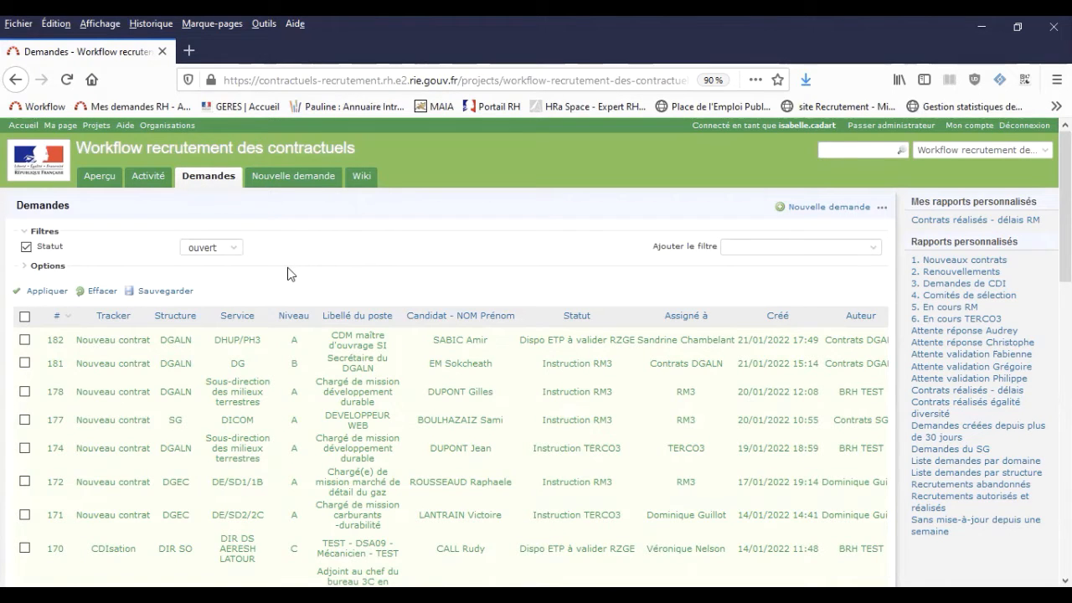
Set the Statut filter to "égal" with the value "Recrutement réalisé".
left_click(236, 249)
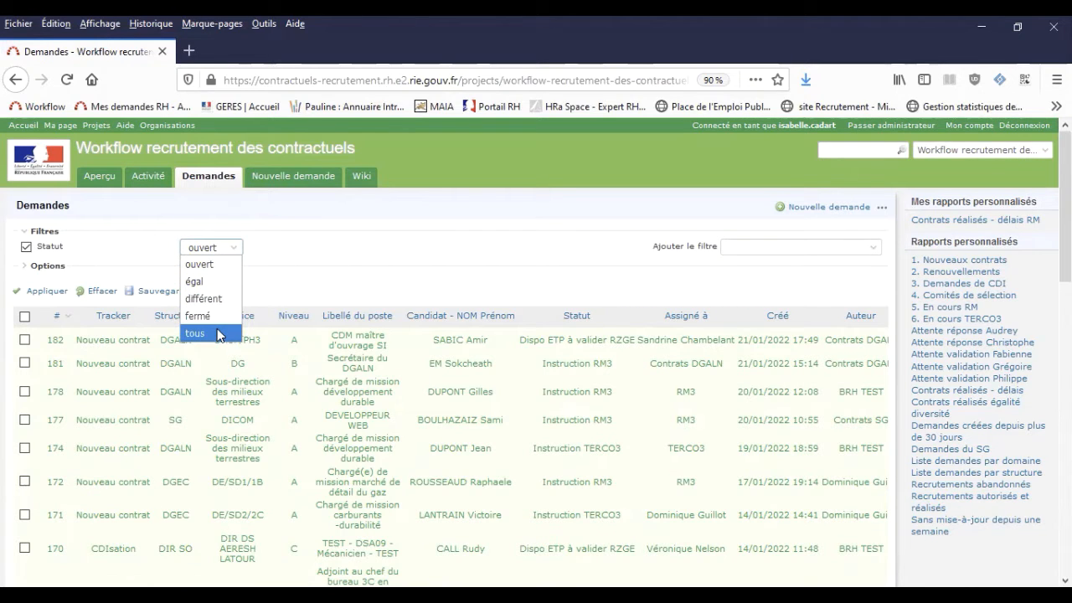
left_click(222, 285)
left_click(395, 250)
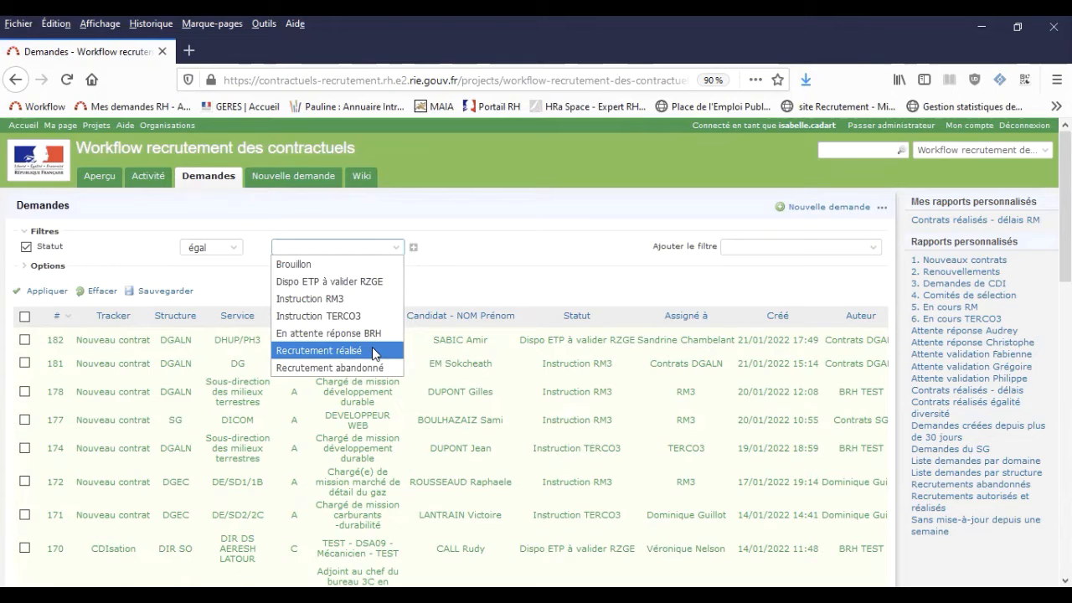
left_click(372, 347)
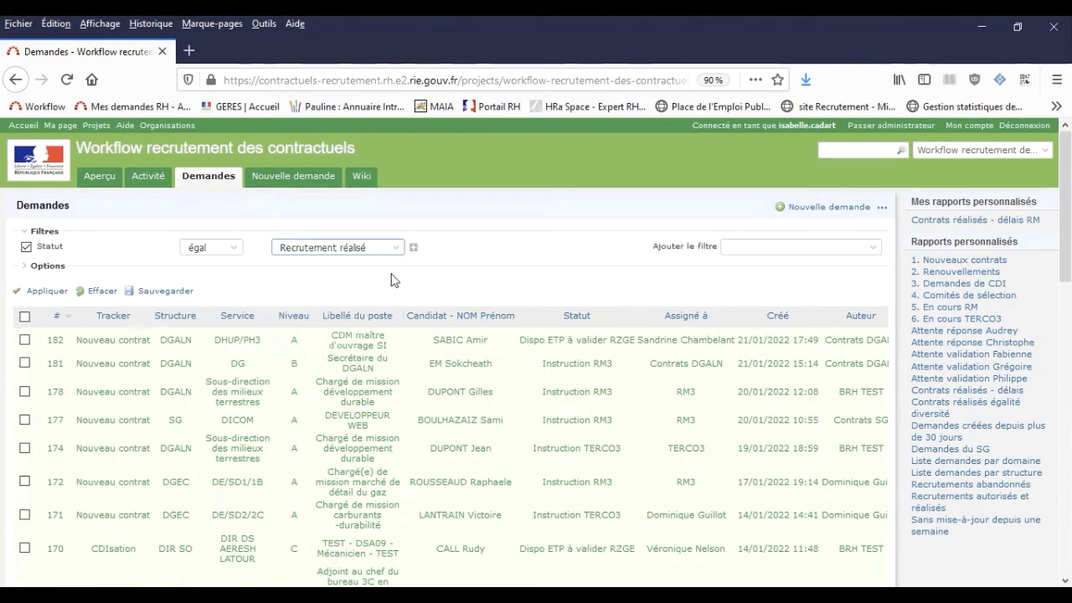
Set the Statut filter to "ouvert" and apply it to the requests list.
left_click(399, 250)
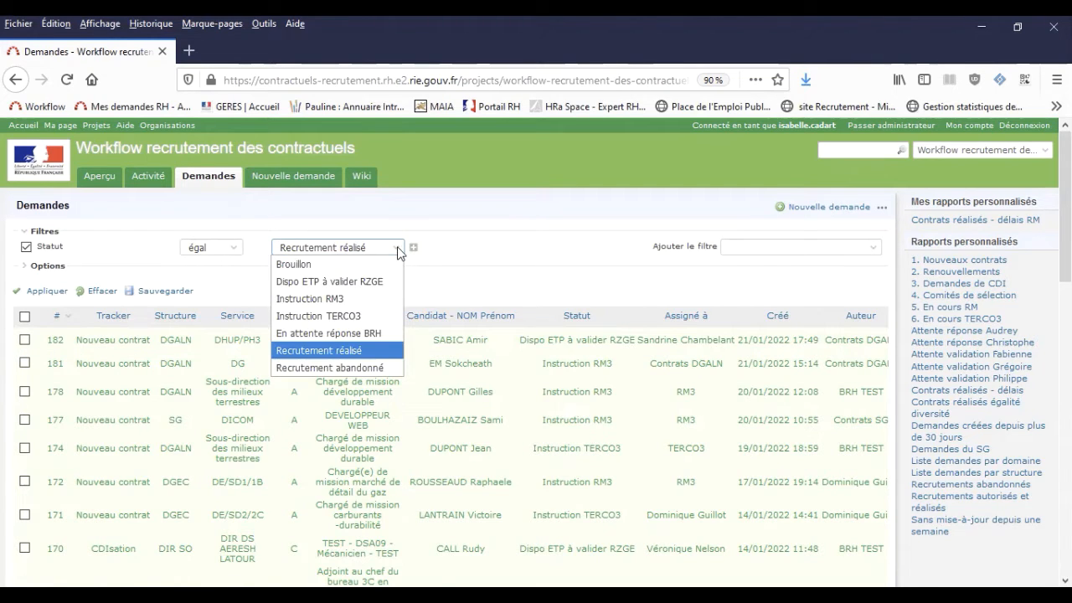
left_click(238, 249)
left_click(223, 265)
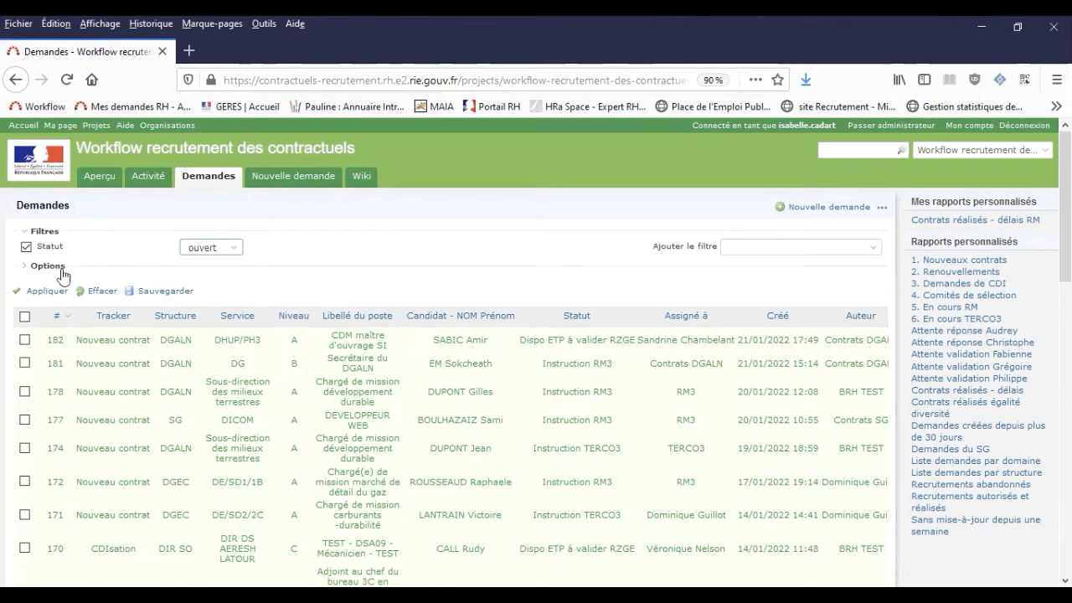
left_click(50, 293)
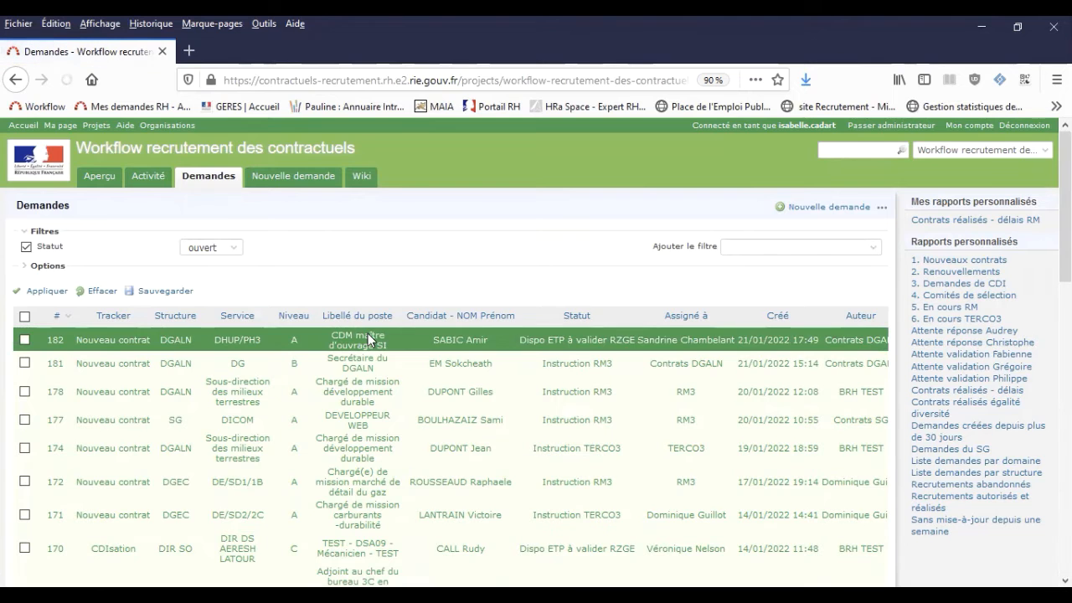
Look through the open requests down to the end of the list, check the entry count, and return to the filters.
scroll(369, 339, "down", 5)
scroll(369, 339, "down", 10)
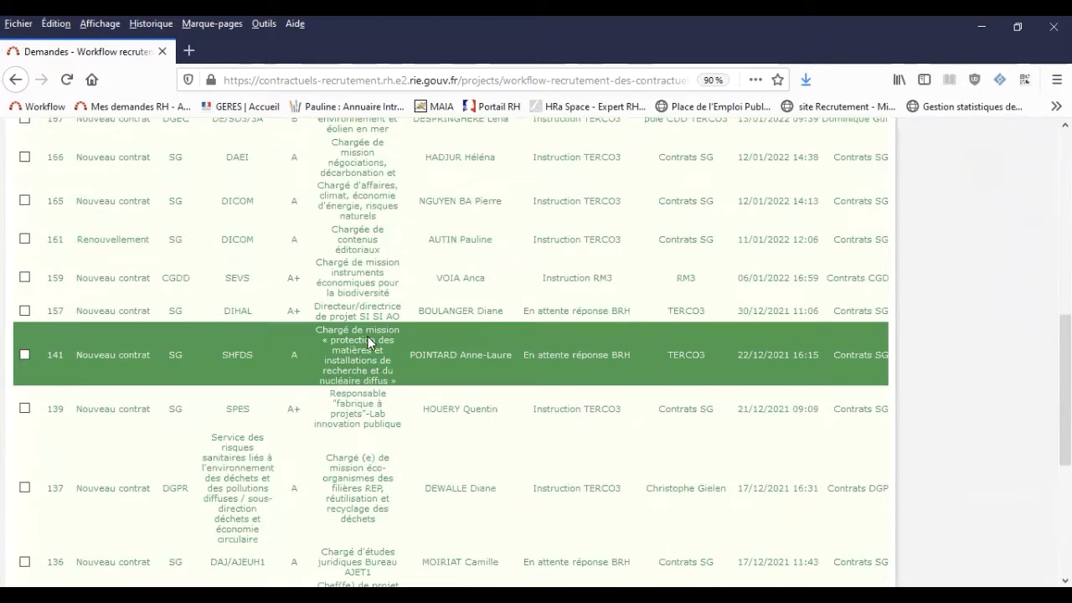
scroll(369, 342, "down", 1)
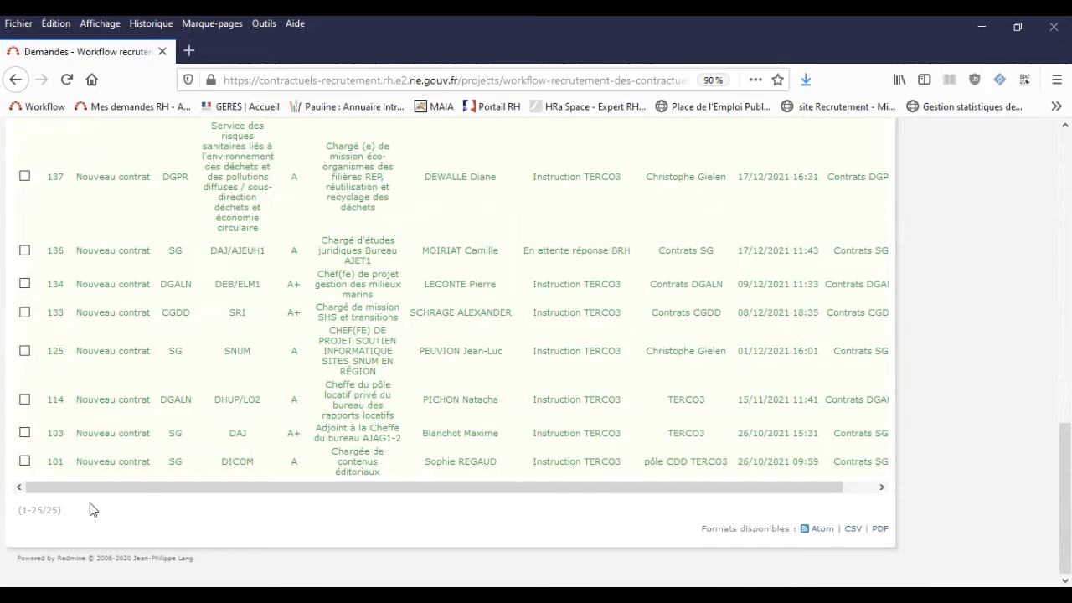
left_click(282, 437)
scroll(319, 444, "up", 2)
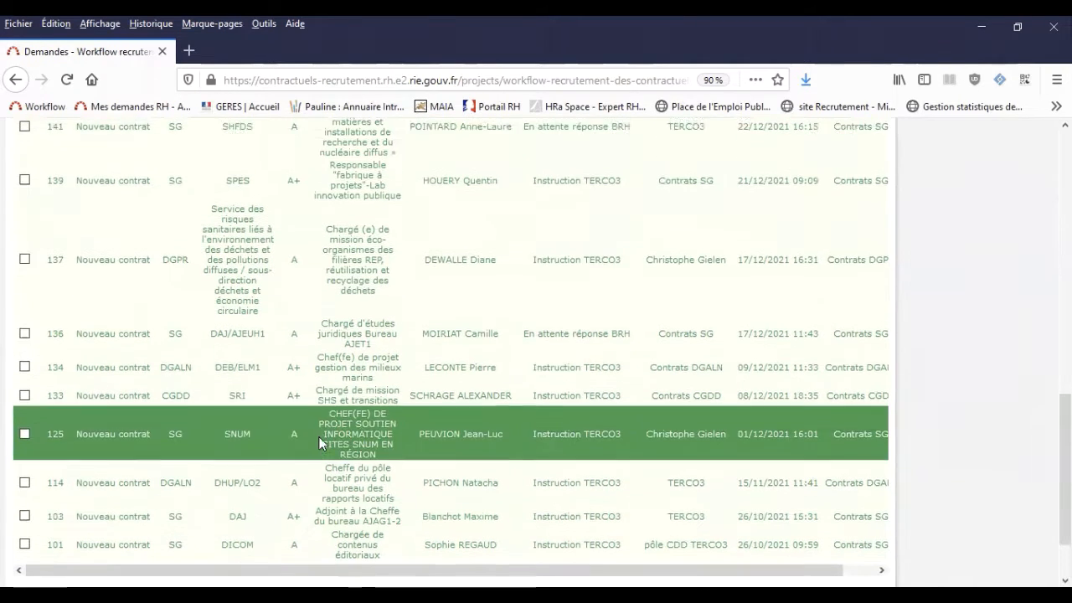
scroll(323, 440, "up", 5)
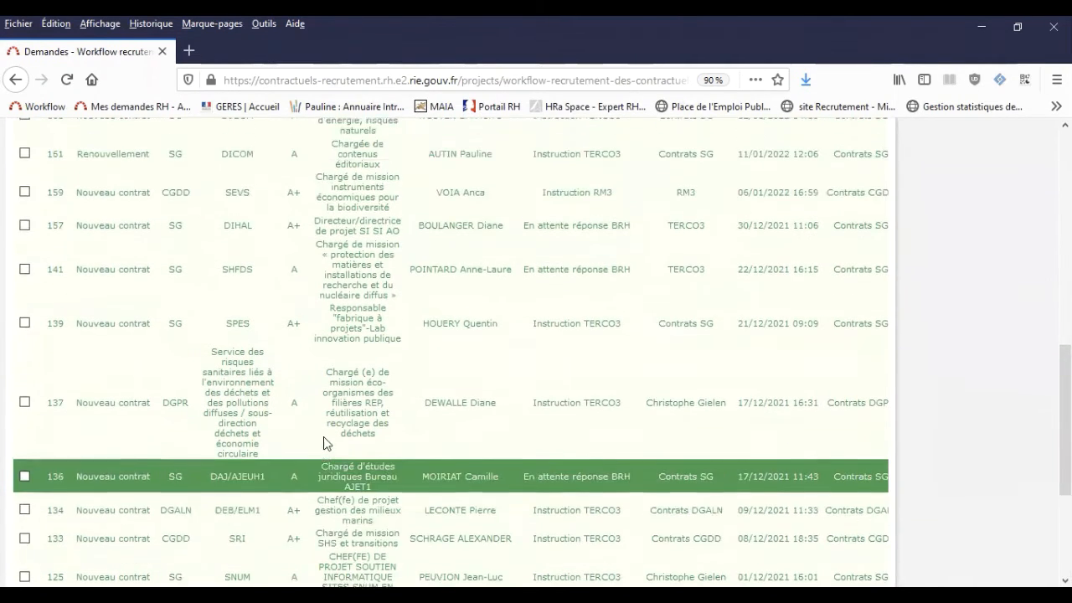
scroll(328, 439, "up", 3)
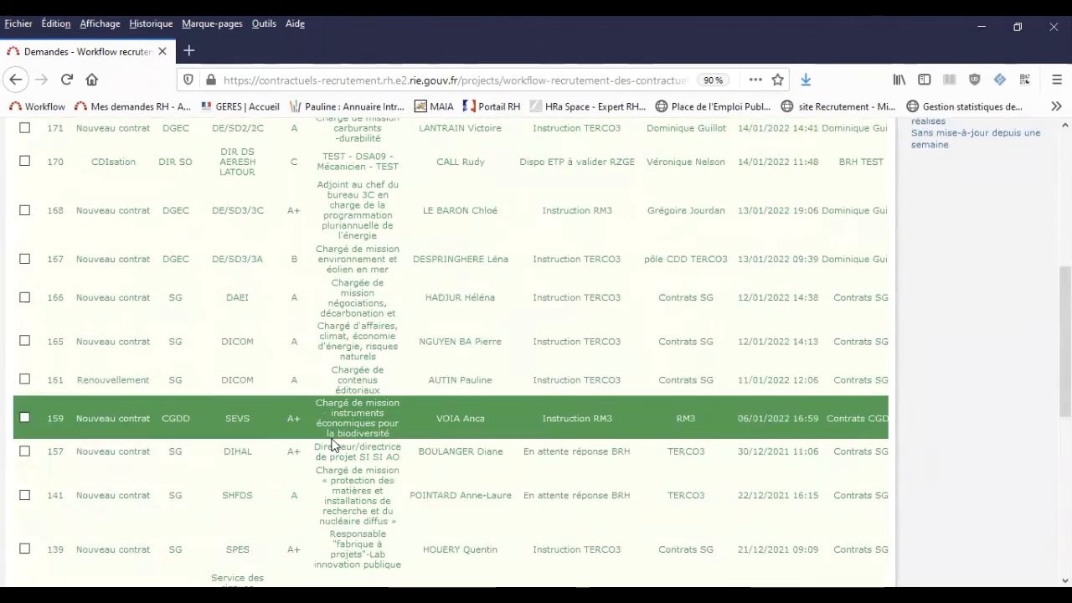
scroll(333, 444, "up", 4)
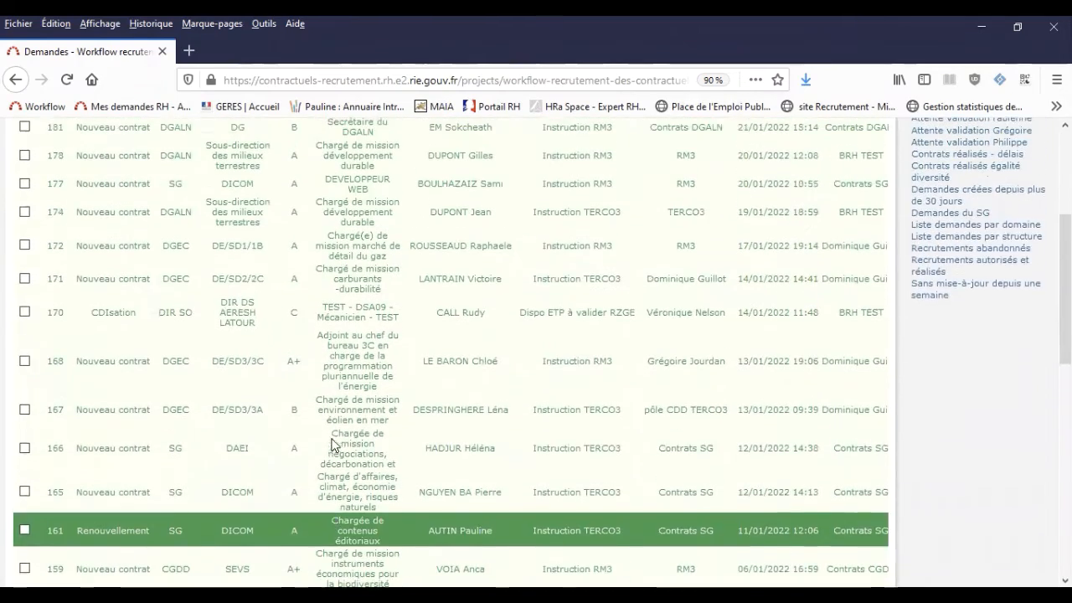
scroll(333, 444, "up", 4)
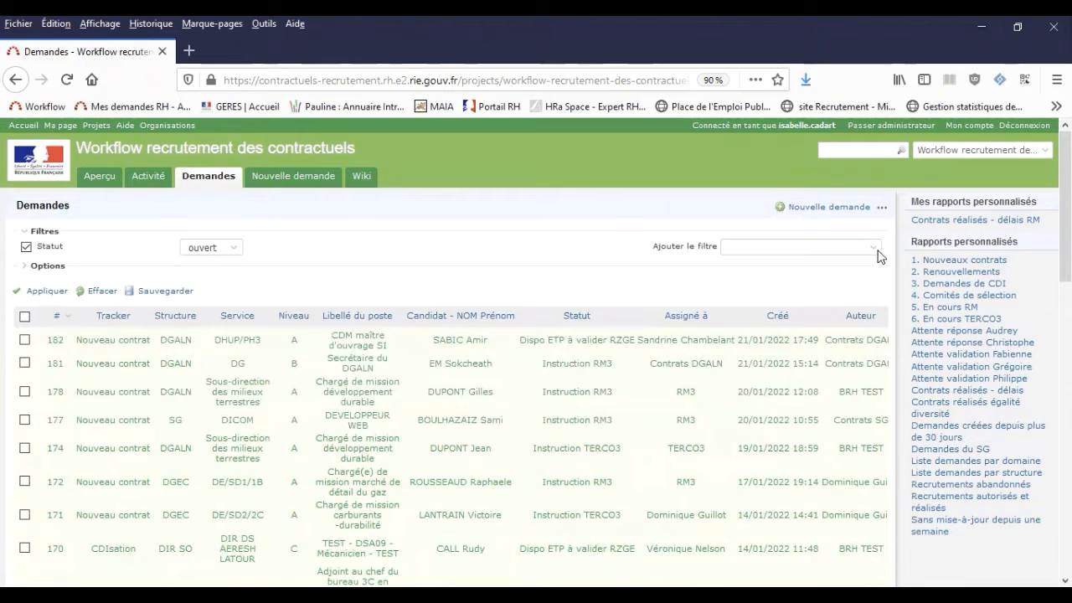
Change the Statut filter's condition to "égal" and choose the status "Recrutement réalisé".
left_click(235, 250)
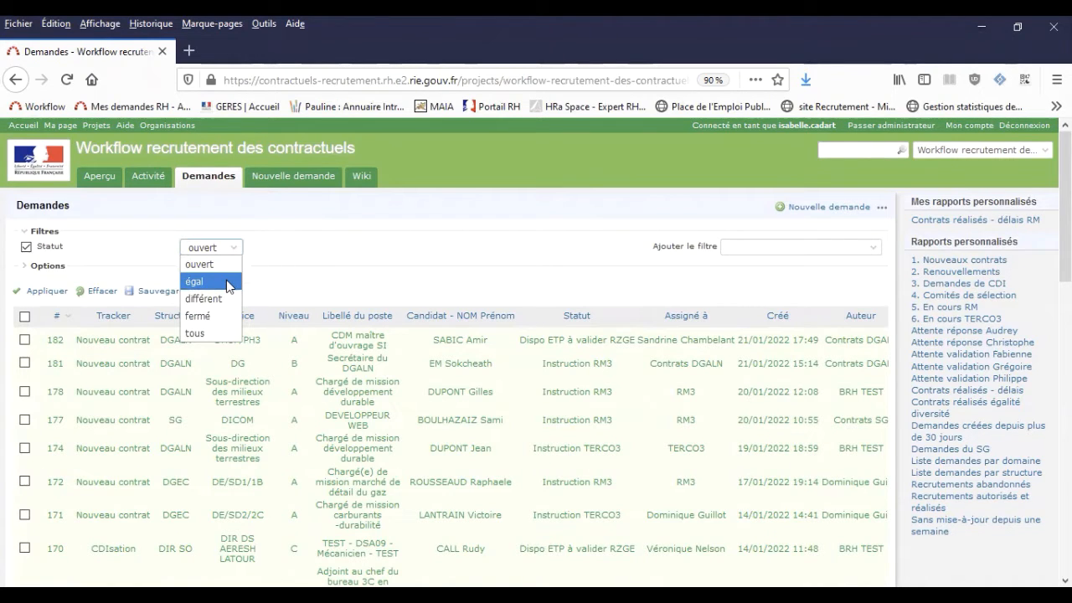
left_click(226, 283)
left_click(395, 248)
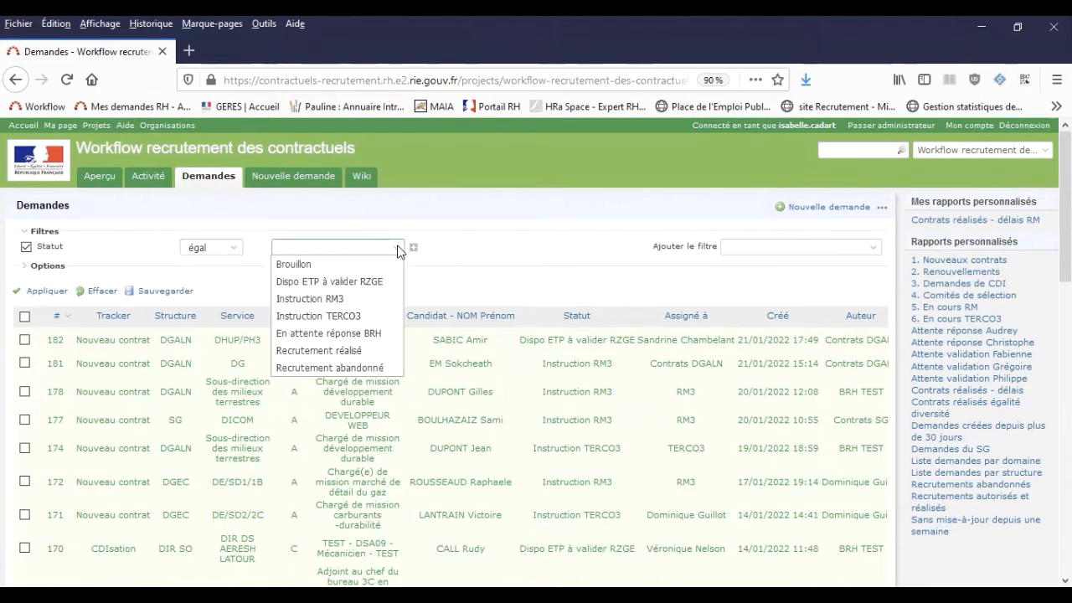
left_click(386, 350)
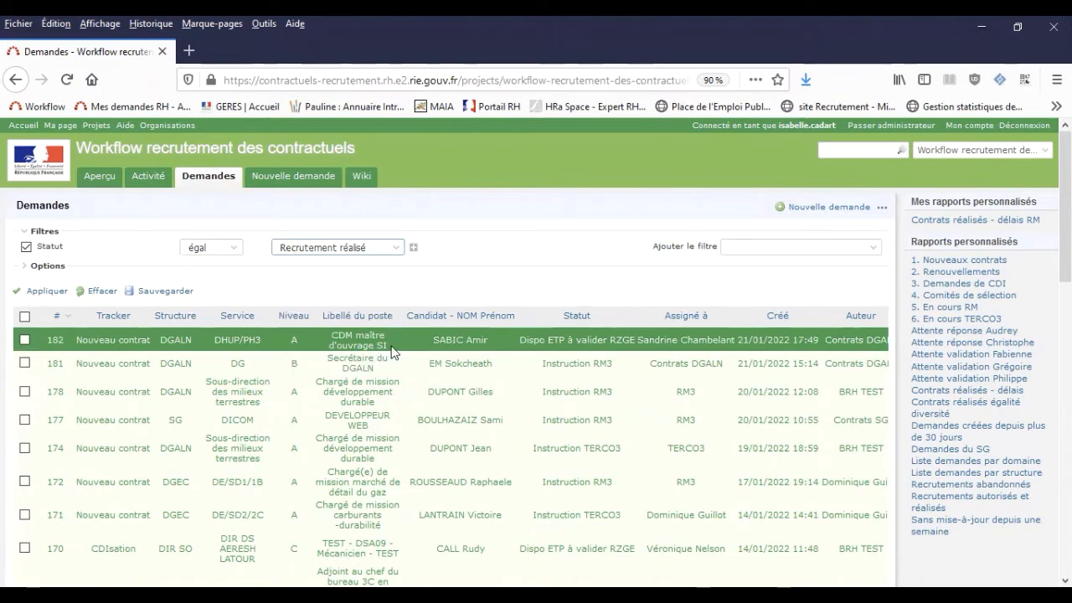
Add a "Début du contrat" filter set to "ce mois-ci" and apply the filters to the requests list.
left_click(875, 251)
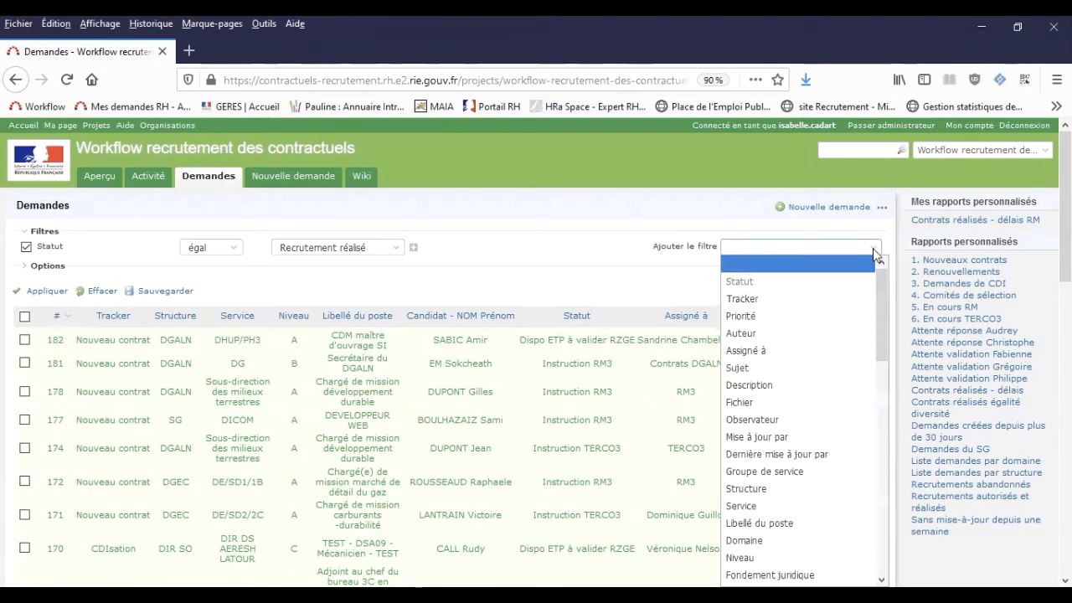
scroll(846, 381, "down", 4)
scroll(842, 389, "down", 4)
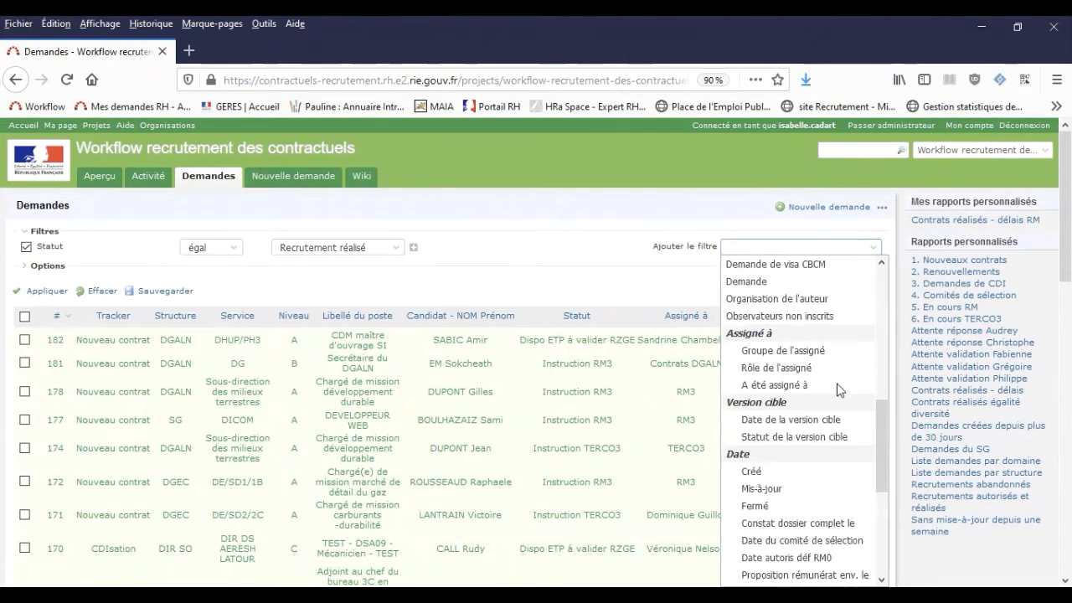
scroll(838, 386, "down", 1)
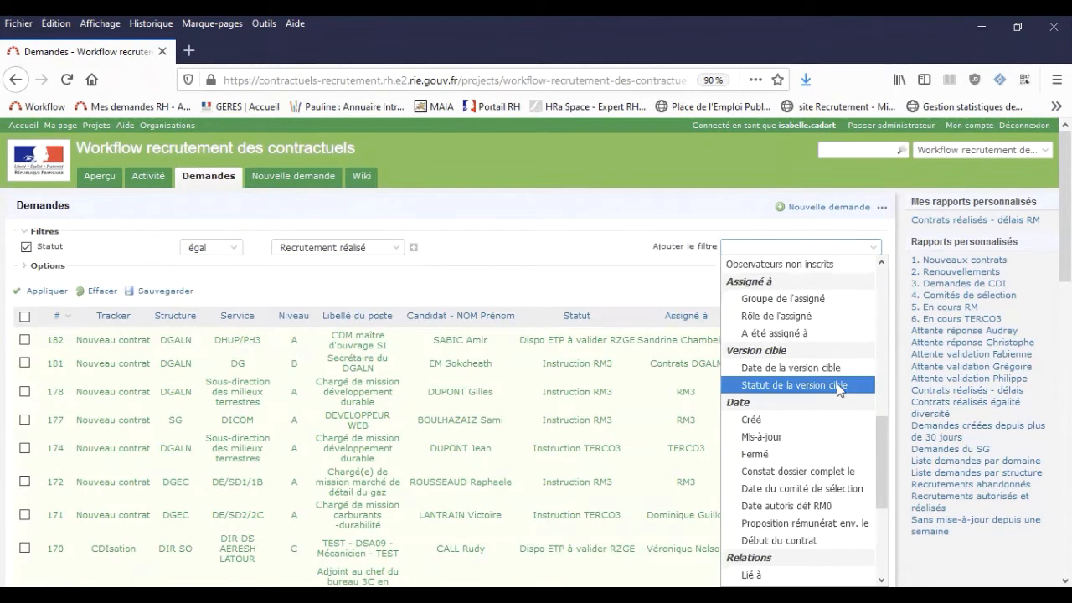
left_click(793, 541)
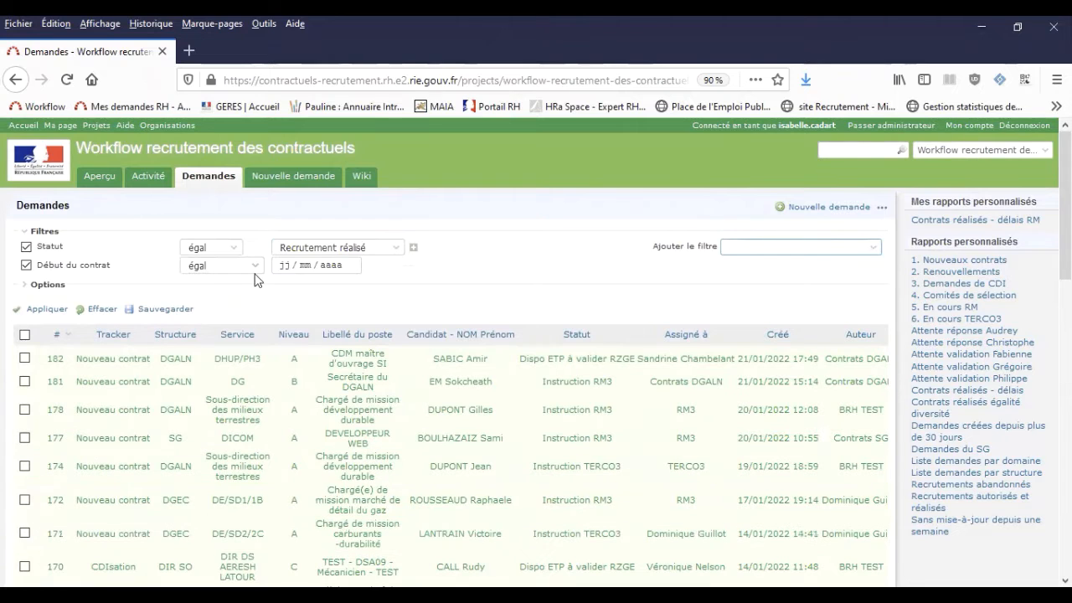
left_click(256, 266)
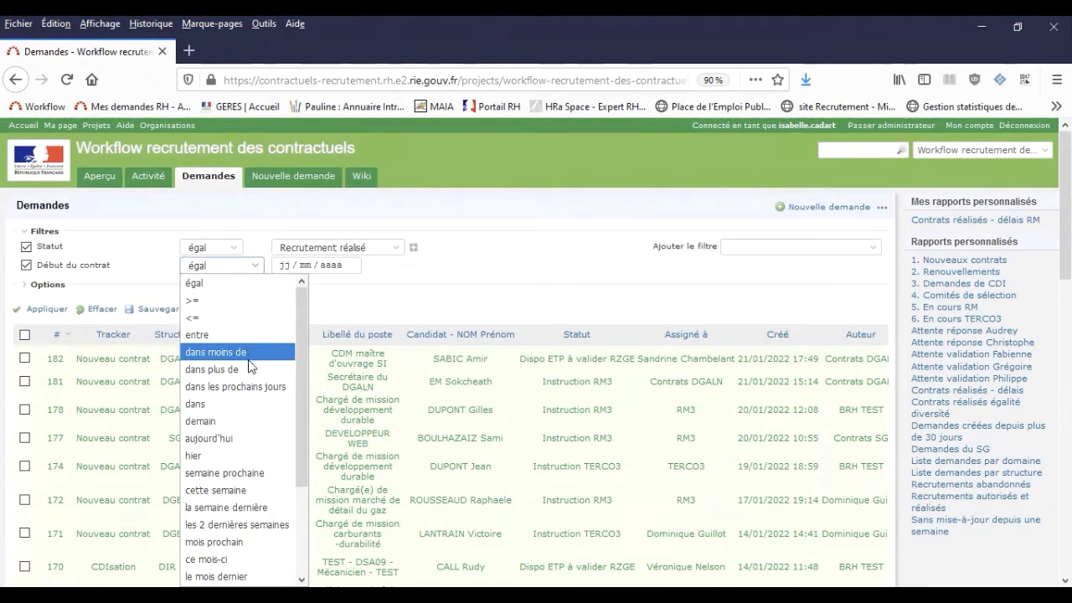
left_click(237, 559)
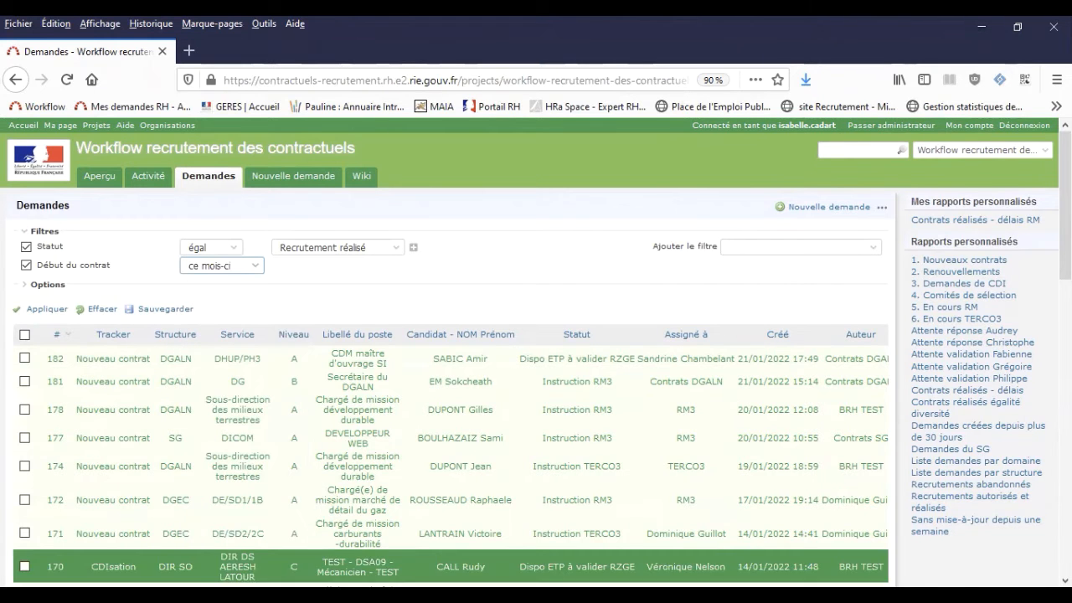
left_click(50, 310)
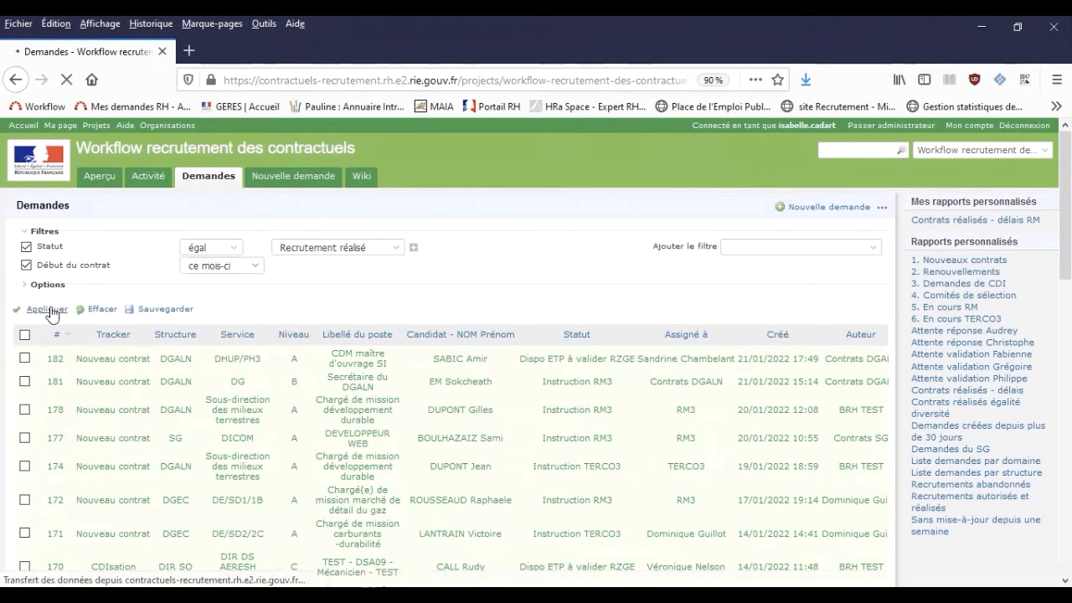
Review the filtered requests, then add a Domaine filter equal to "Ressources naturelles et biodiversité" and apply it.
scroll(113, 338, "down", 5)
scroll(113, 337, "down", 3)
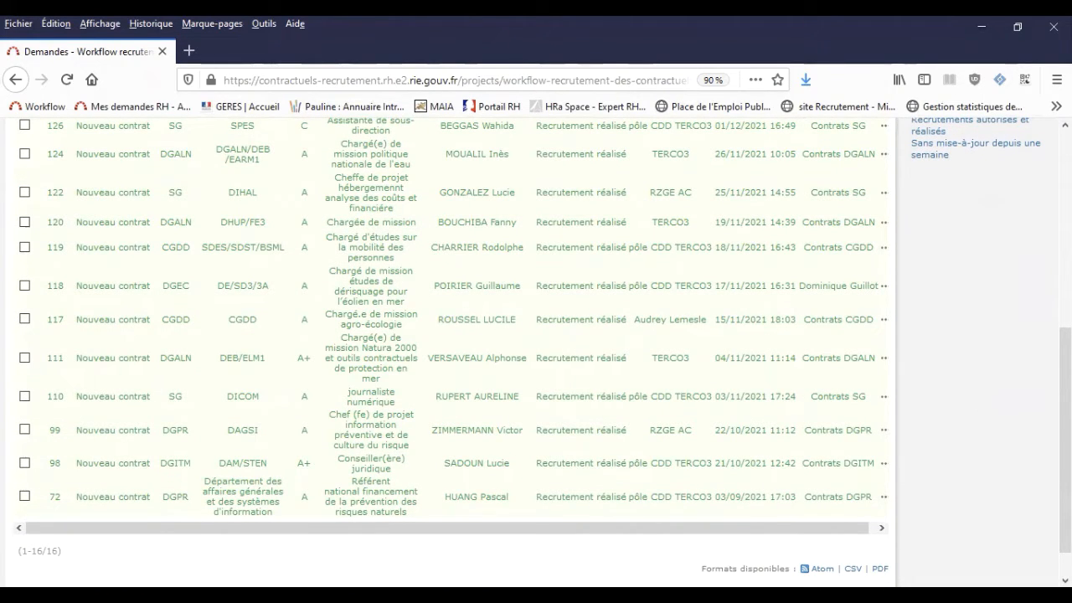
scroll(291, 445, "up", 5)
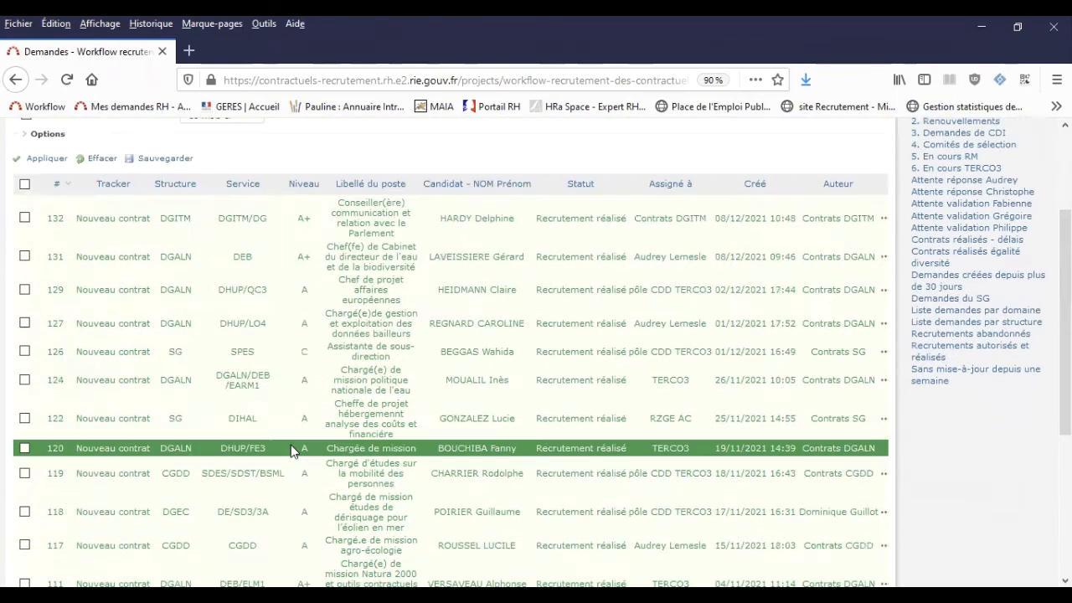
scroll(291, 449, "up", 2)
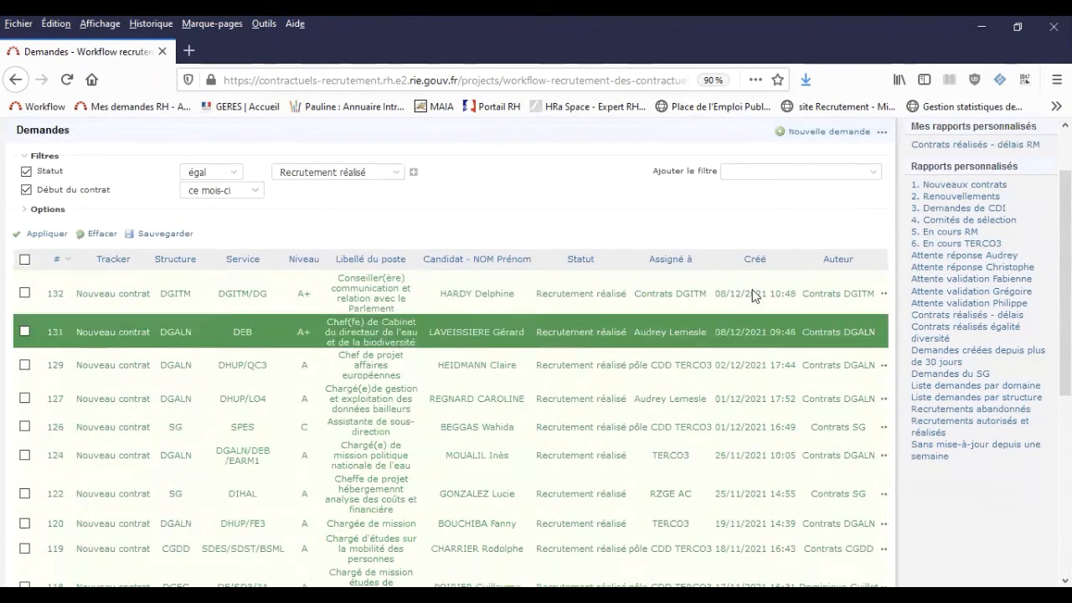
left_click(876, 171)
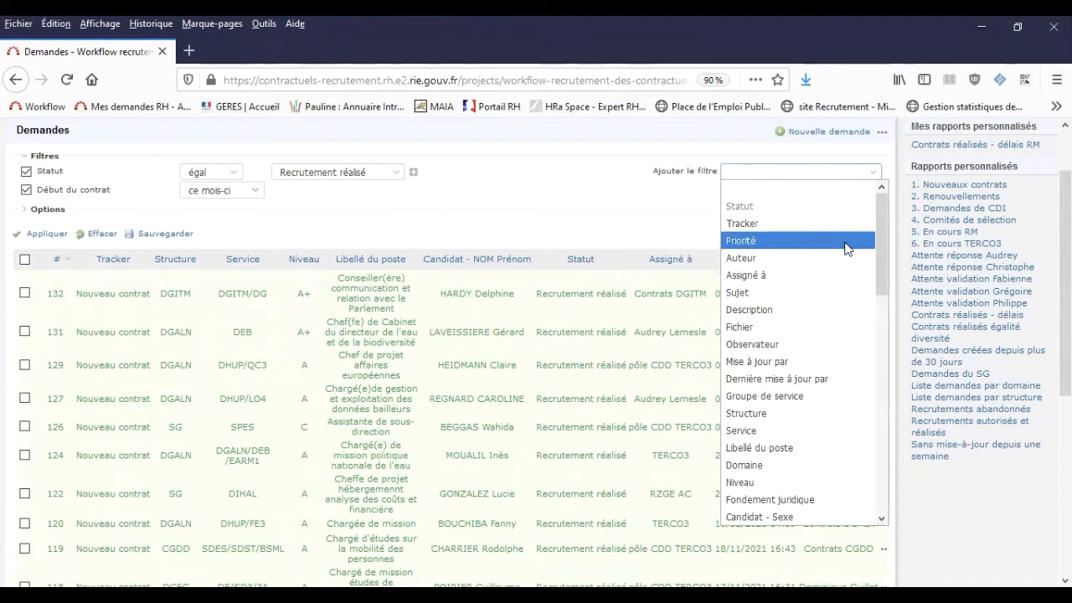
left_click(786, 465)
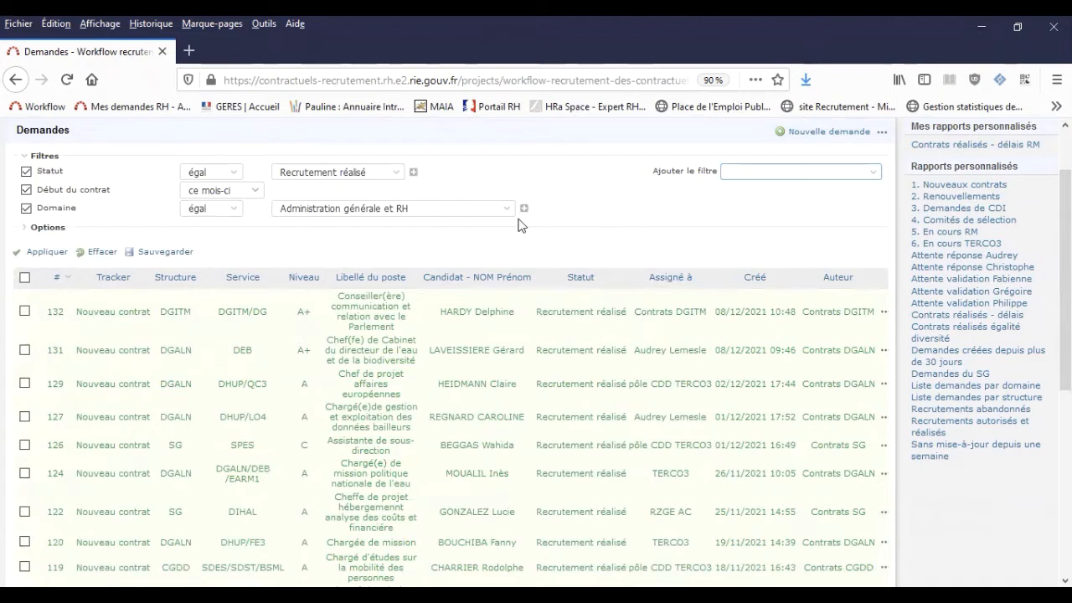
left_click(506, 209)
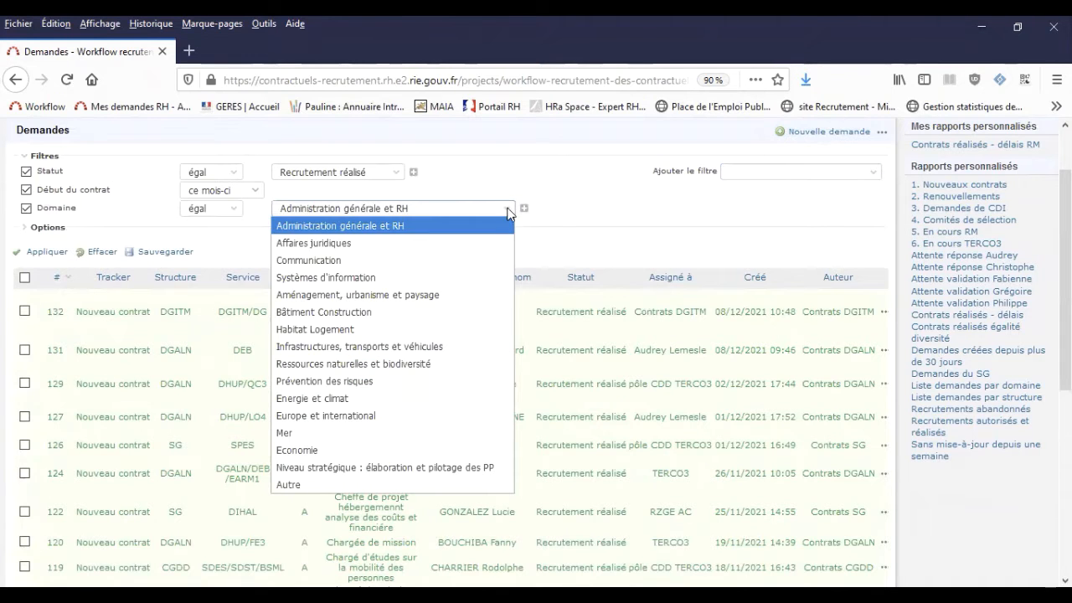
left_click(442, 373)
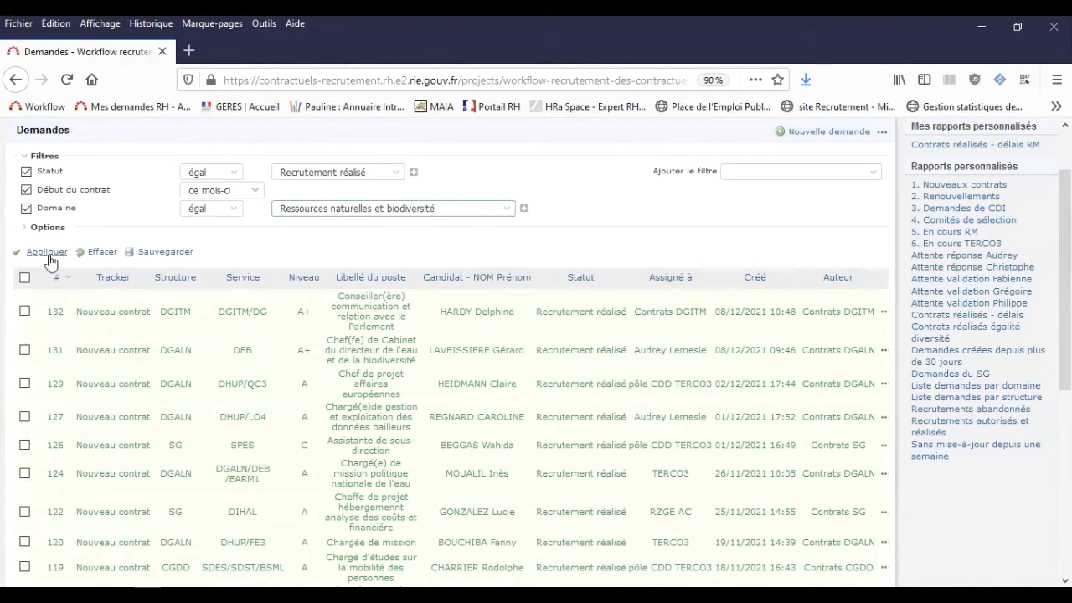
left_click(50, 253)
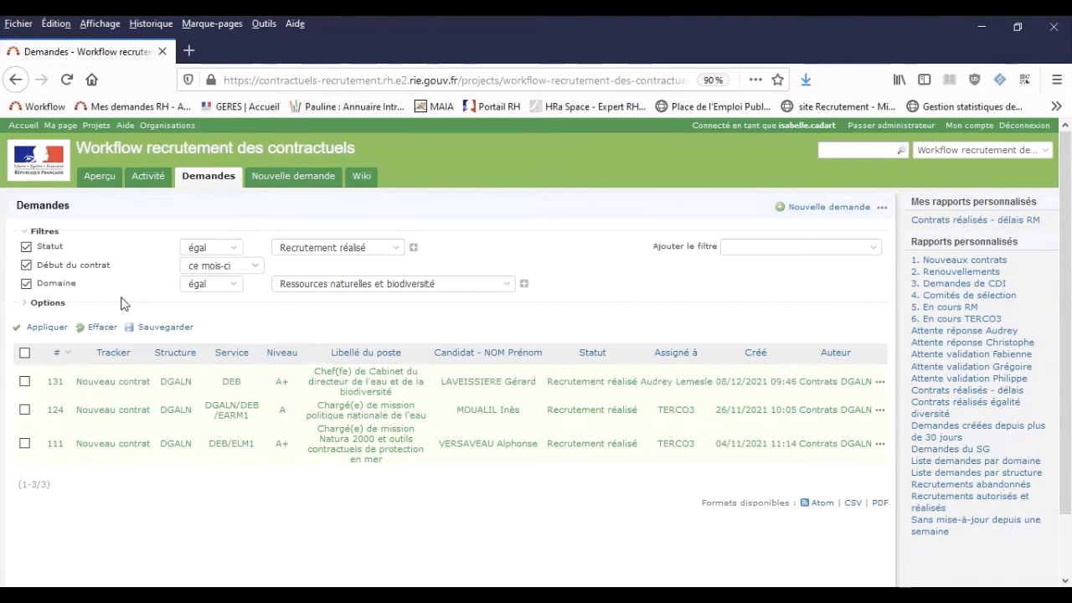
Disable the Domaine filter, reapply the filters, and save the query as a custom report named "Contrats du mois en cours".
left_click(30, 287)
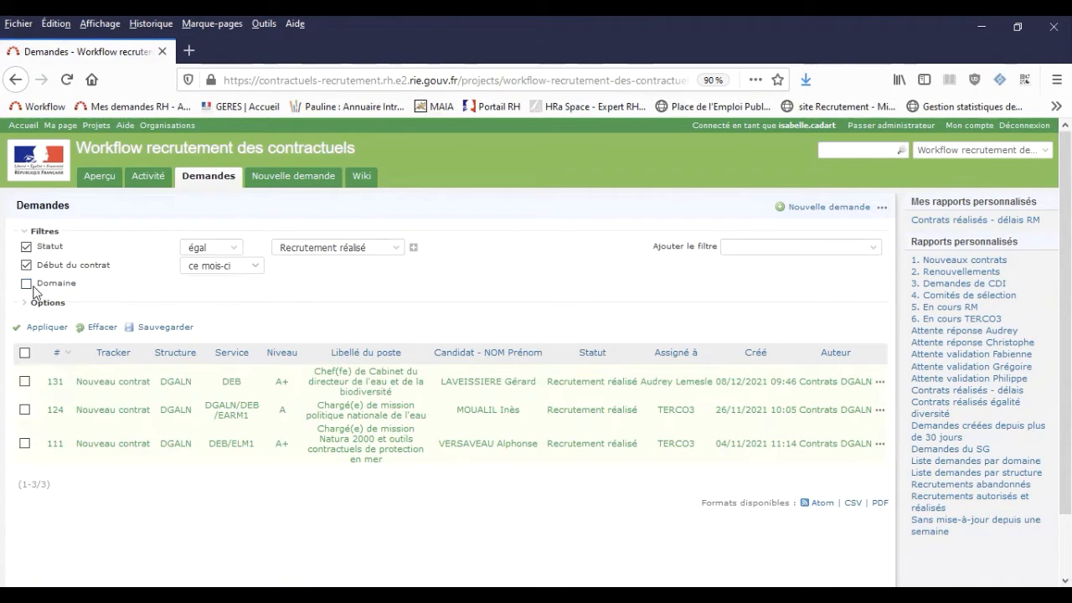
left_click(54, 335)
left_click(172, 311)
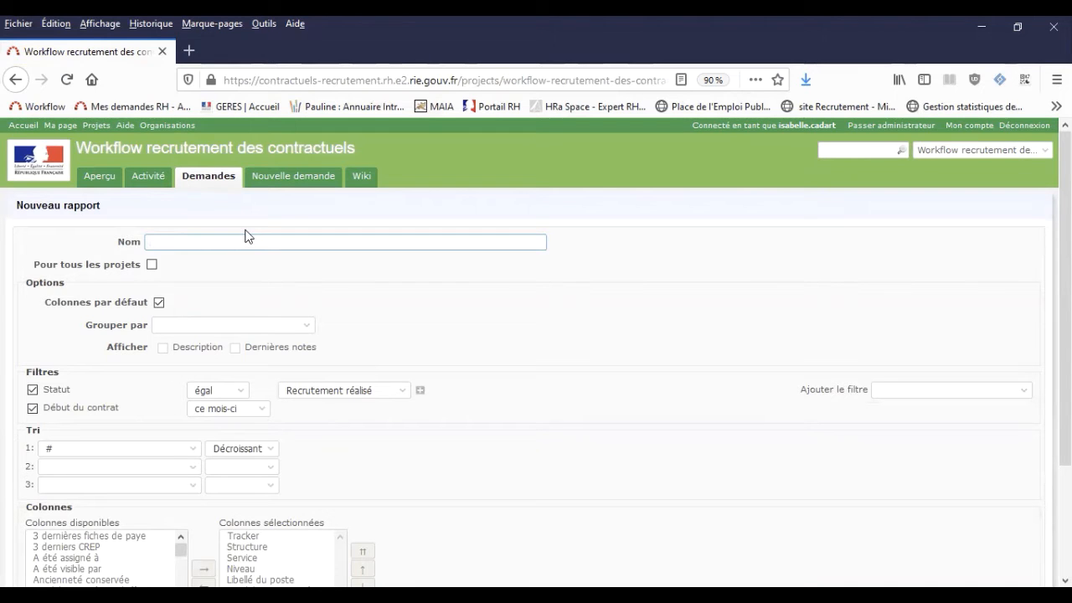
type("Contrat")
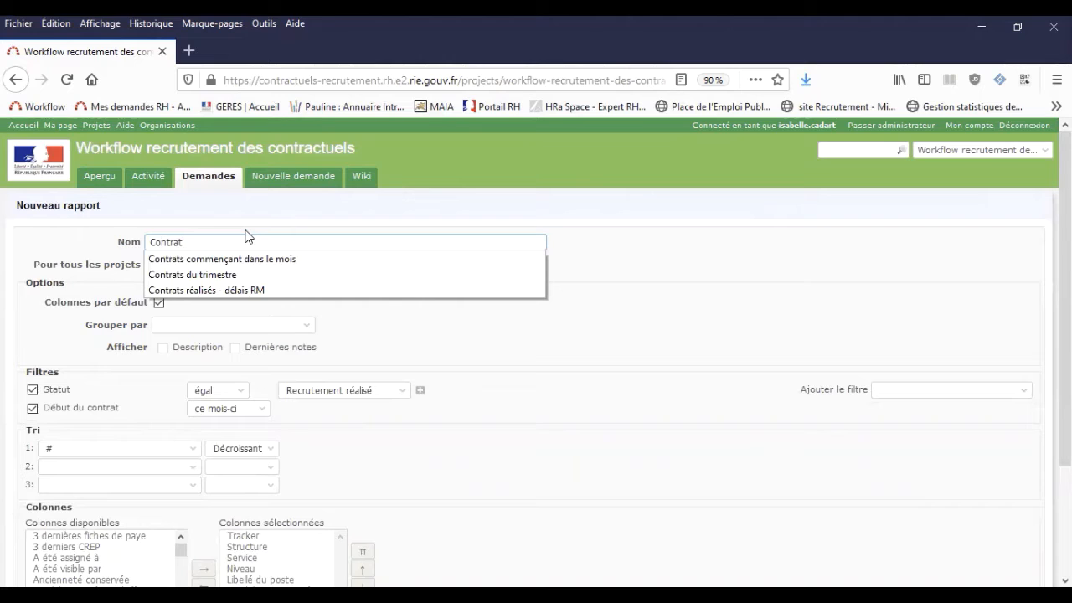
type("s du mois en cours")
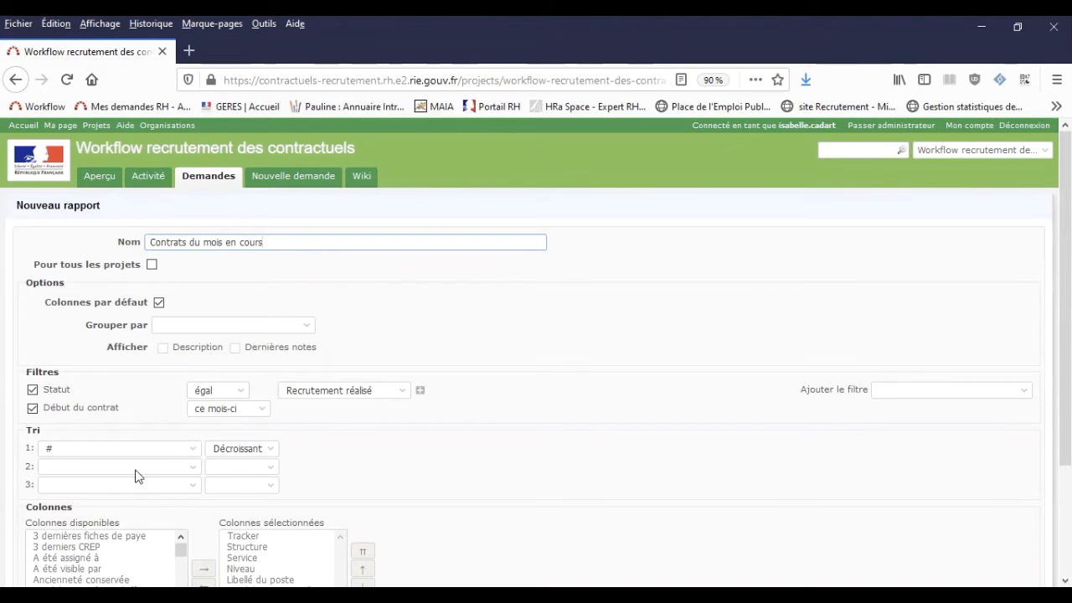
scroll(136, 477, "down", 3)
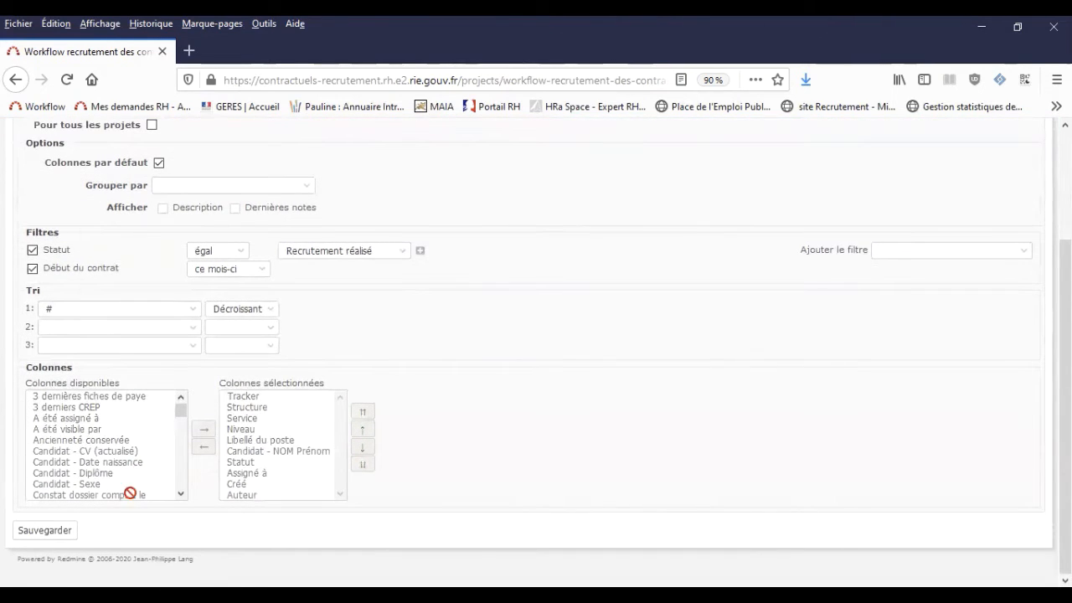
left_click(69, 534)
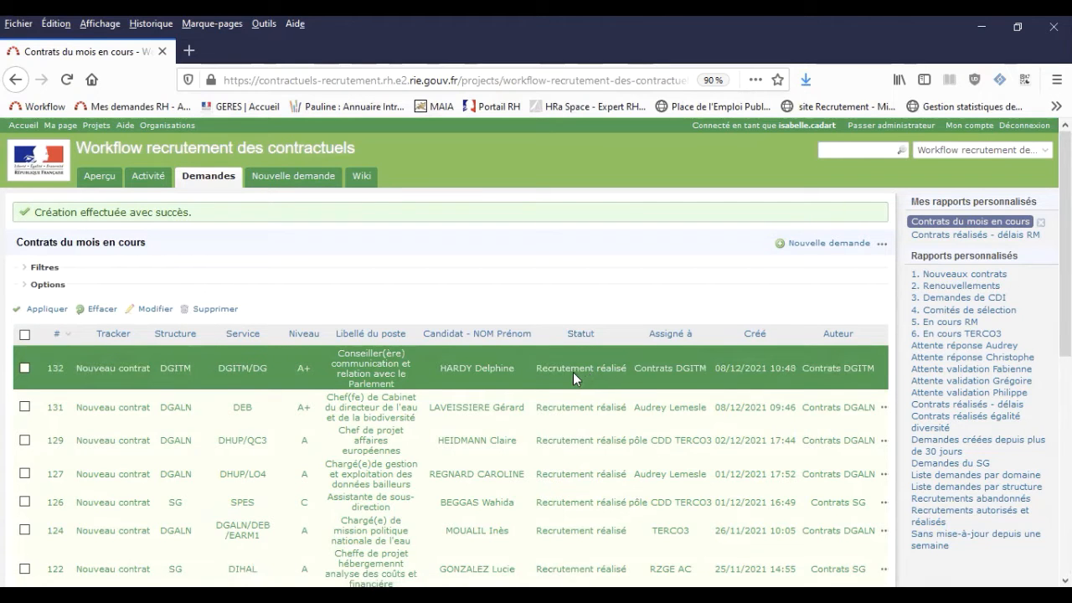
Edit the saved report to turn off its default columns and remove the Statut, Assigné à and Créé columns.
left_click(155, 310)
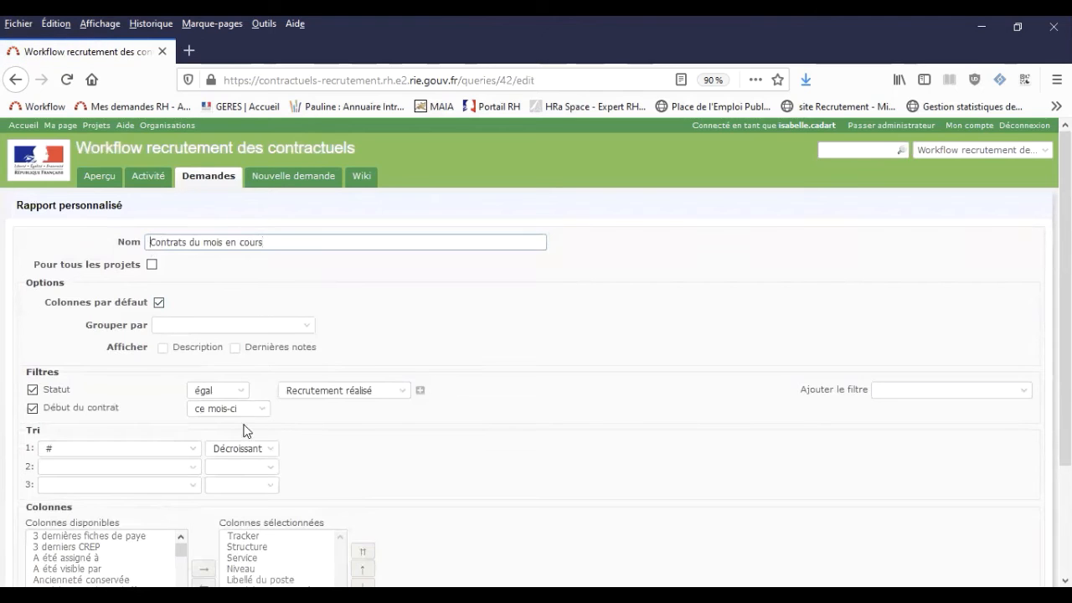
scroll(247, 430, "down", 3)
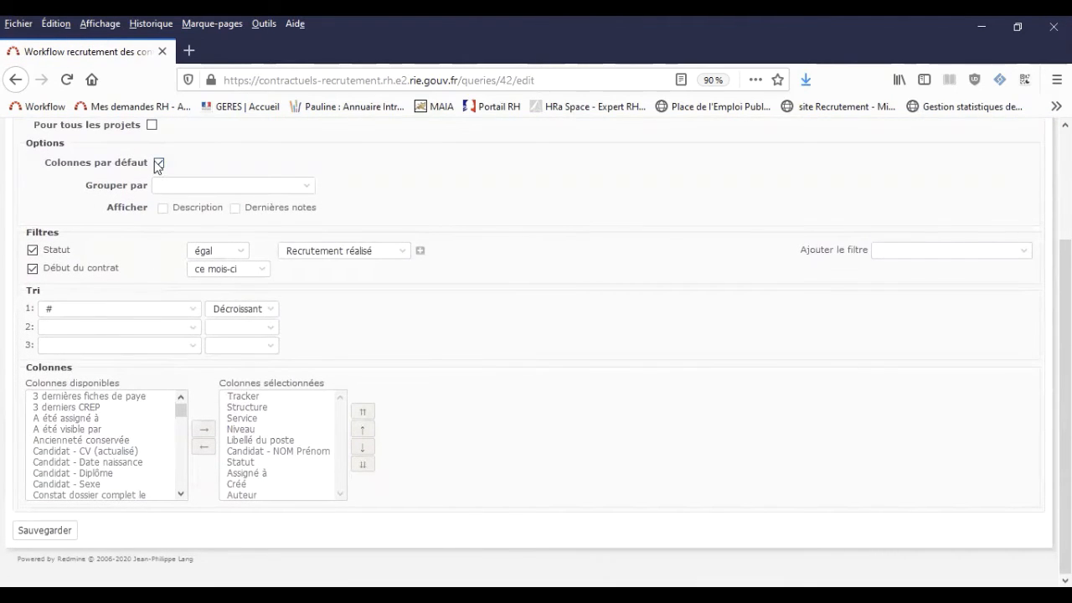
left_click(159, 164)
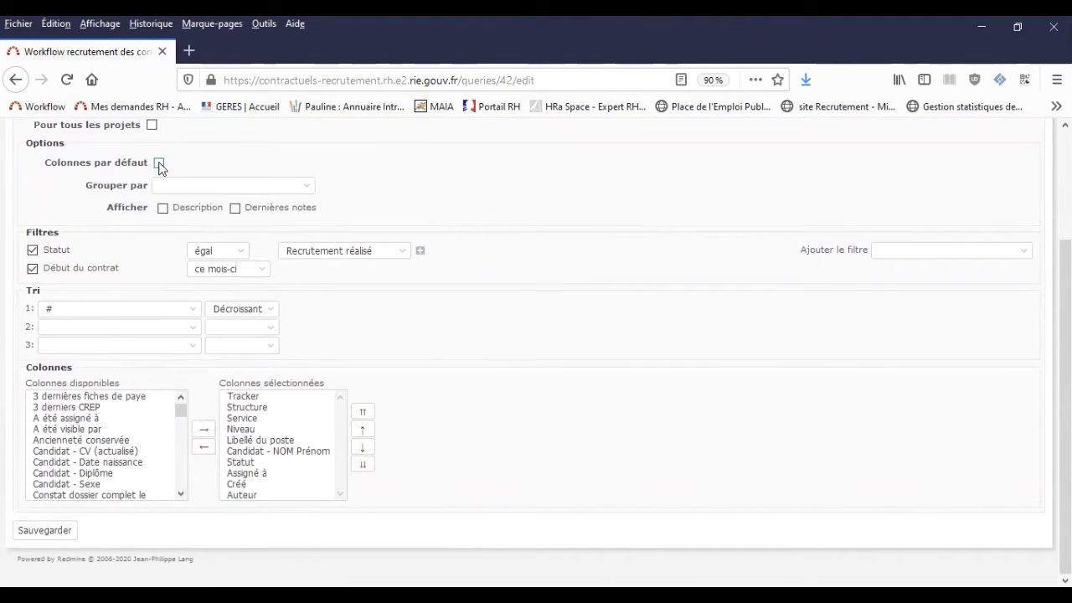
left_click(255, 464)
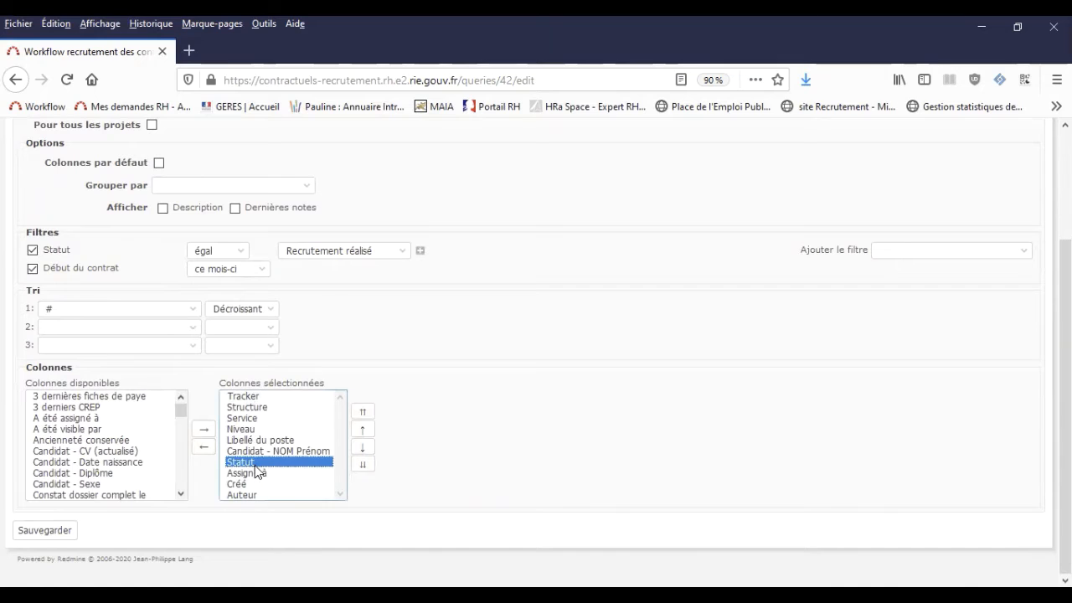
left_click(204, 450)
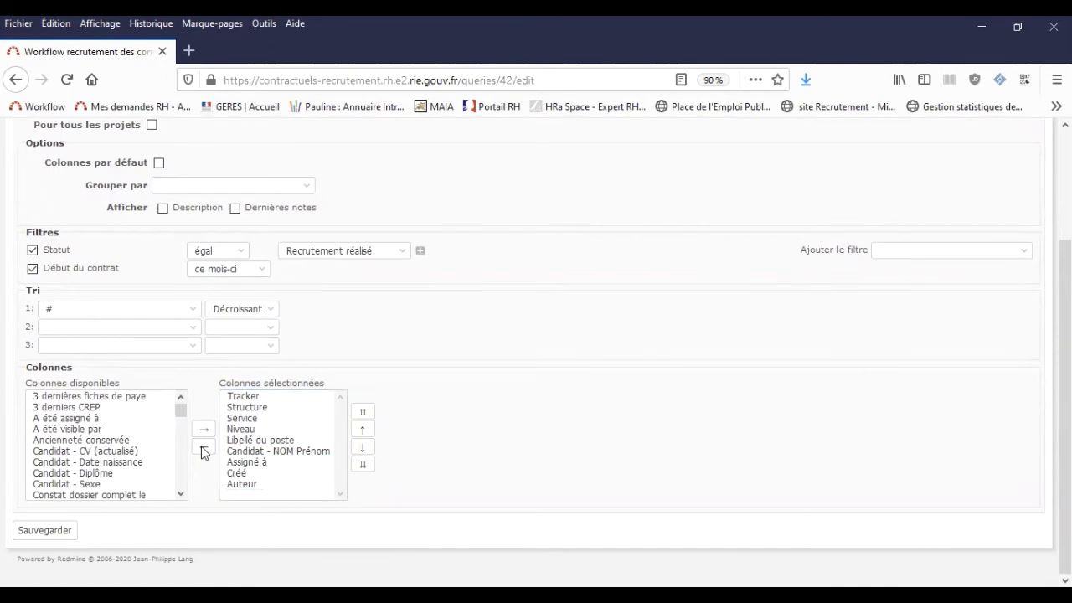
left_click(249, 463)
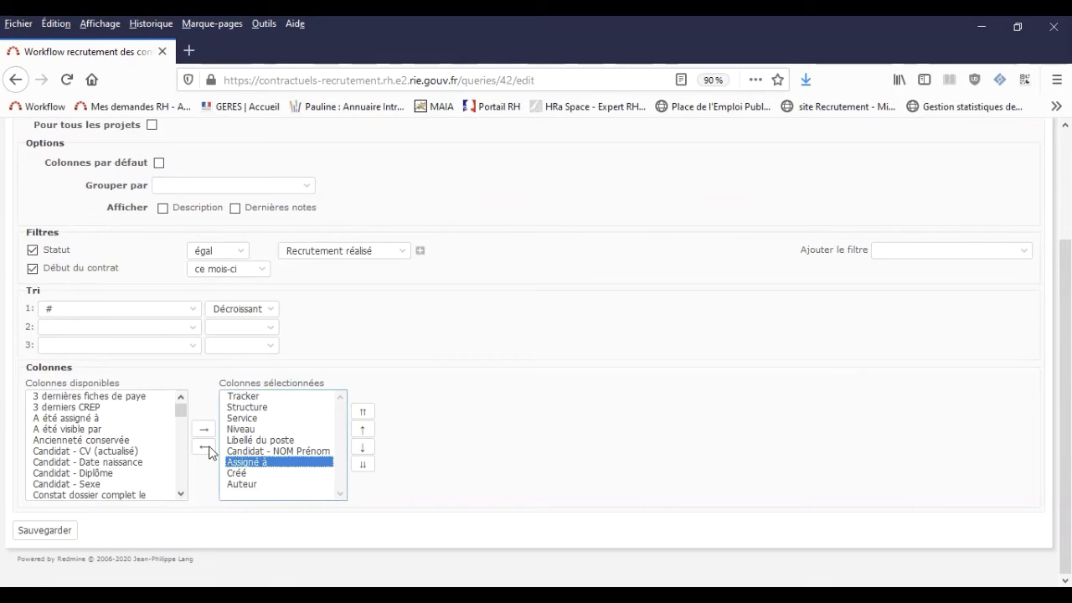
left_click(207, 450)
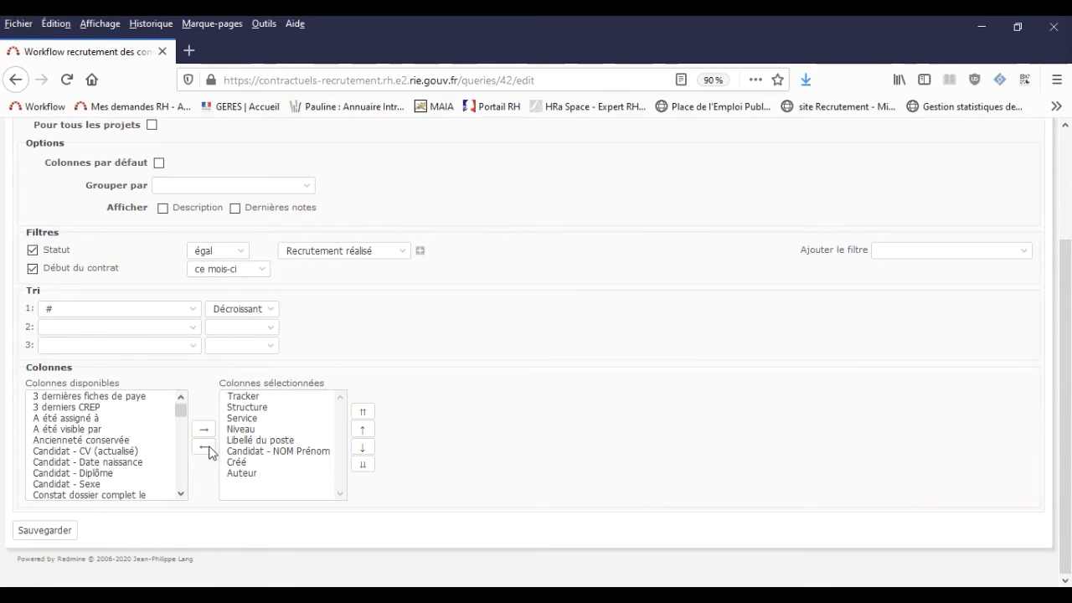
left_click(248, 463)
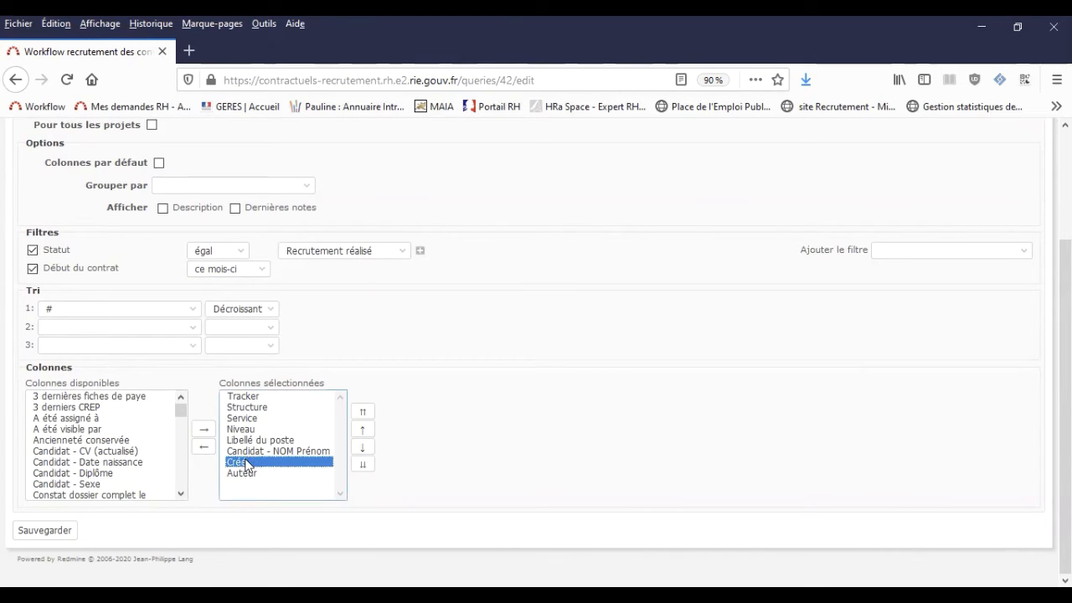
left_click(204, 448)
Add the Domaine column to the report's selected columns.
scroll(130, 453, "up", 2)
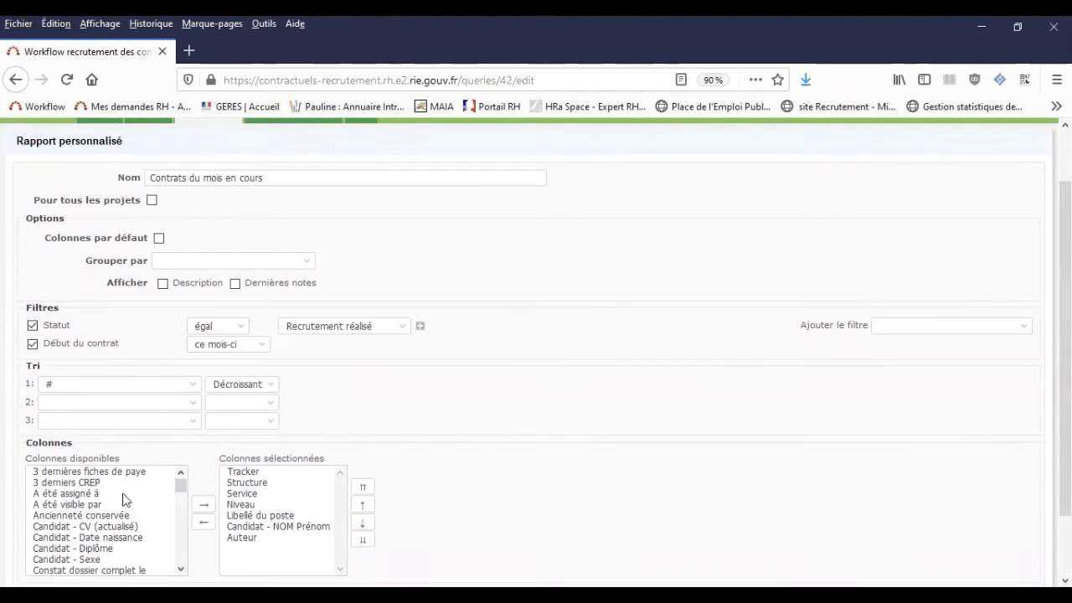
scroll(123, 500, "down", 3)
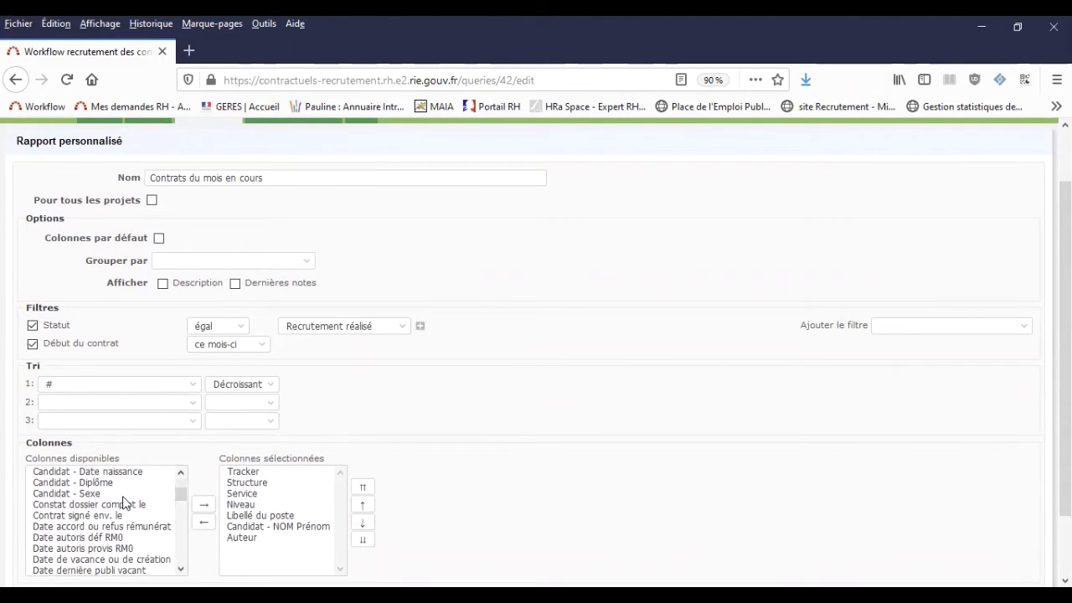
scroll(123, 502, "down", 5)
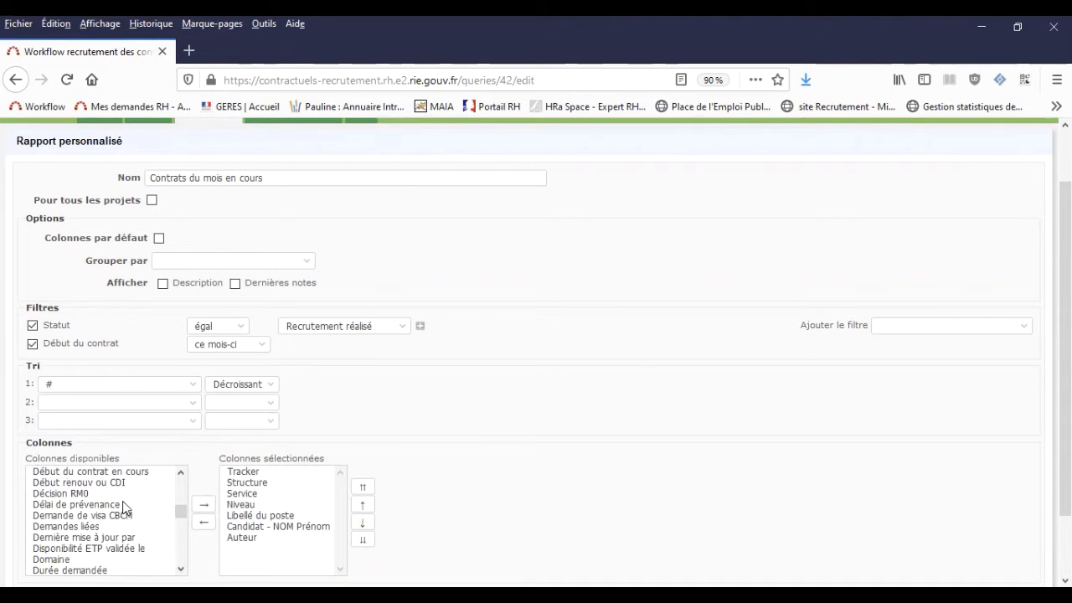
left_click(92, 558)
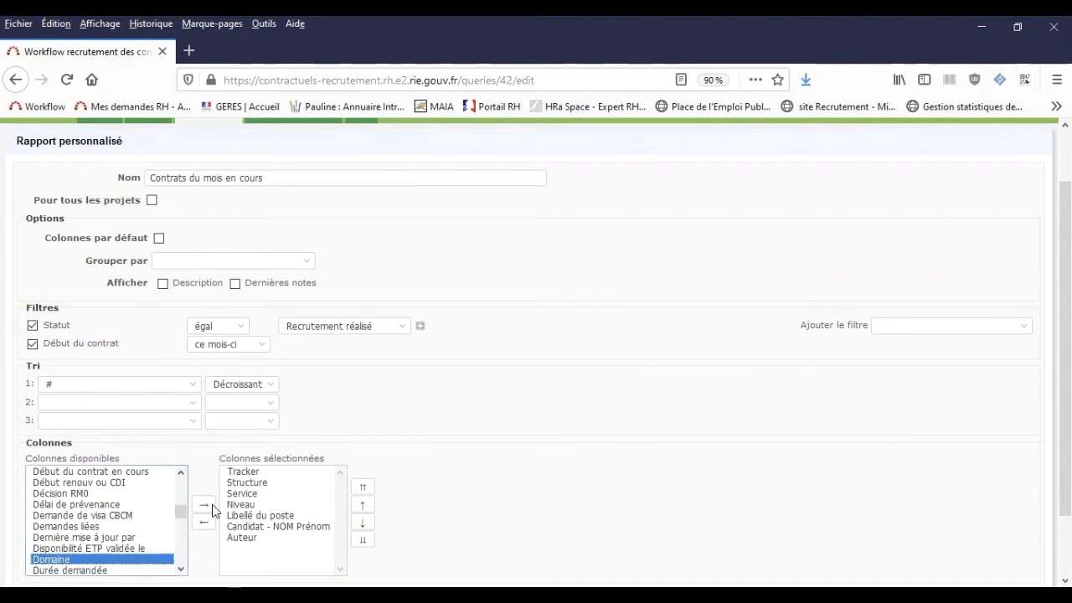
left_click(206, 507)
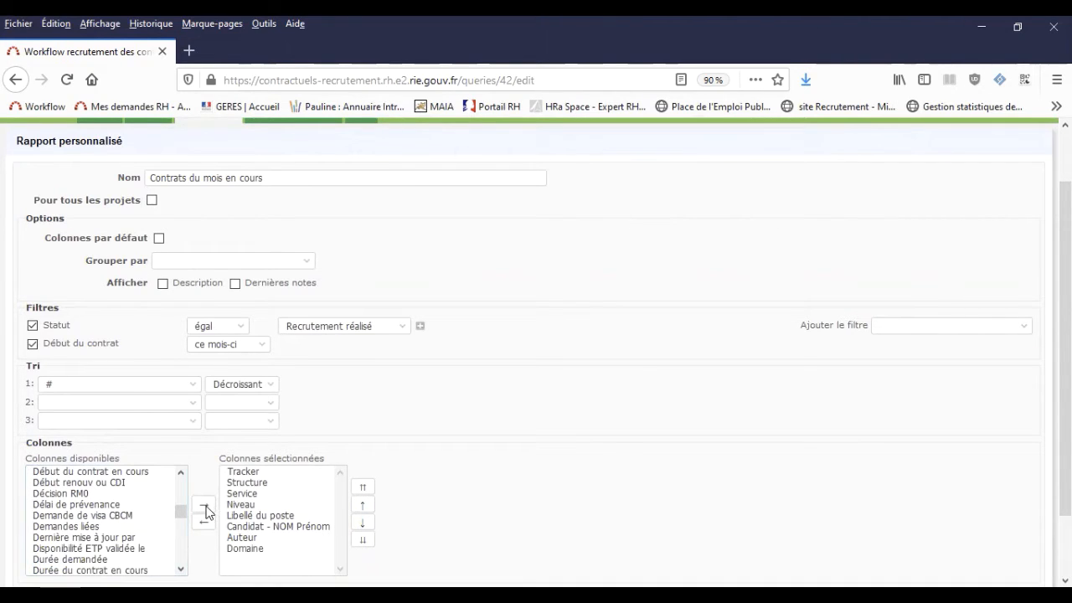
Move the Domaine column up the selected columns so it sits directly after Tracker.
left_click(265, 546)
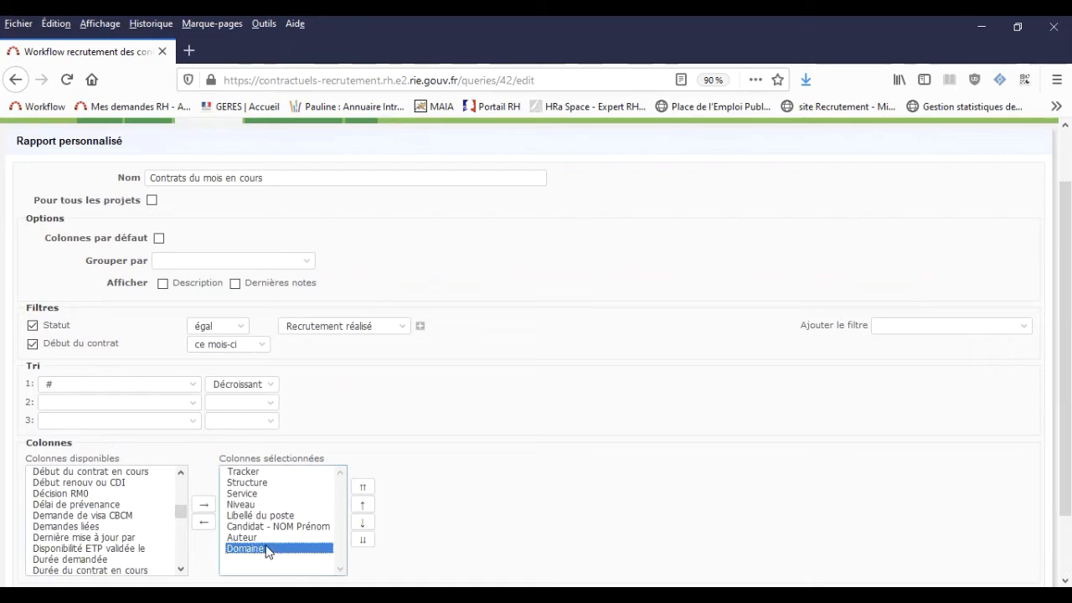
left_click(363, 508)
left_click(363, 508)
left_click(362, 508)
left_click(363, 508)
left_click(363, 508)
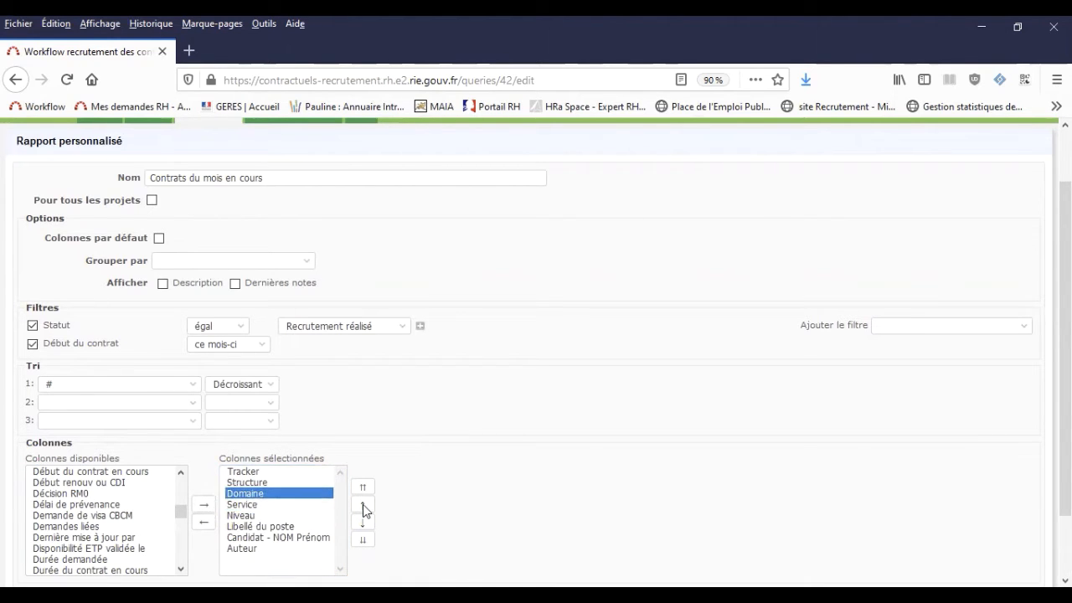
left_click(363, 508)
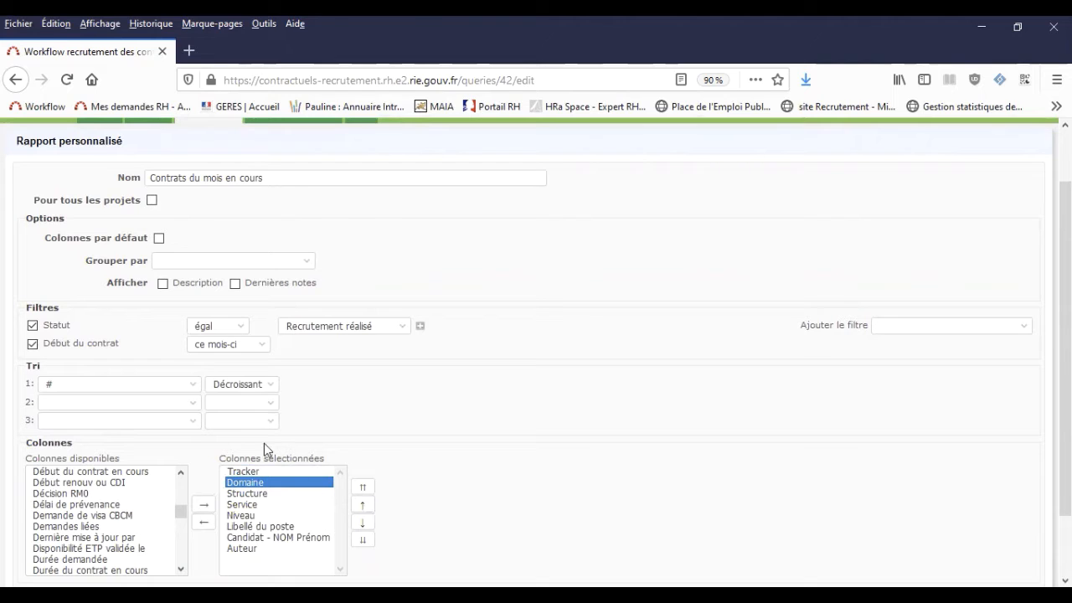
Set the report's first sort criterion to Structure and save the report.
left_click(197, 391)
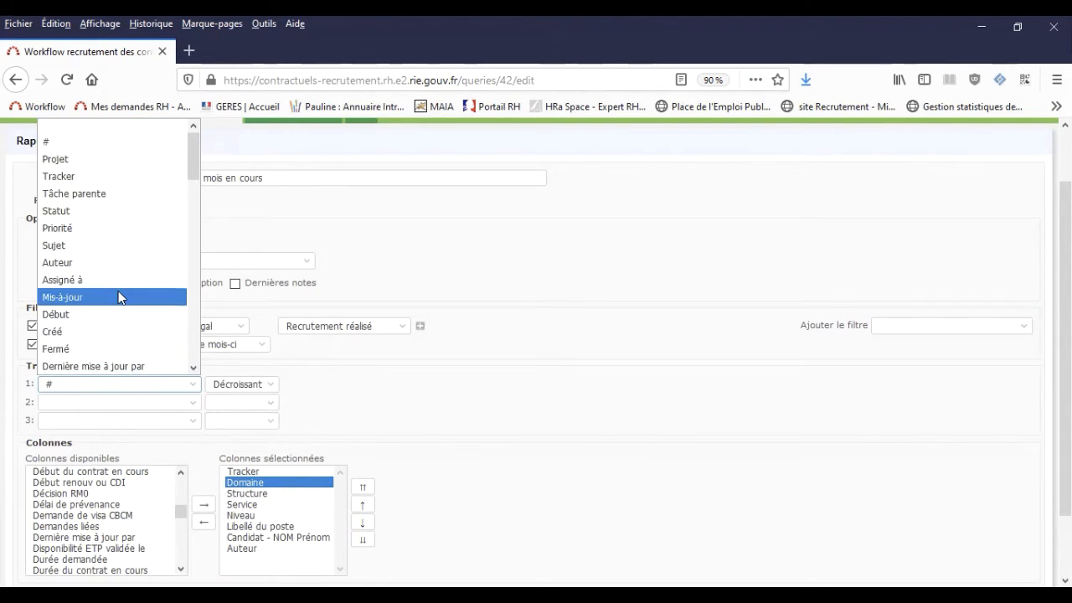
scroll(118, 292, "down", 1)
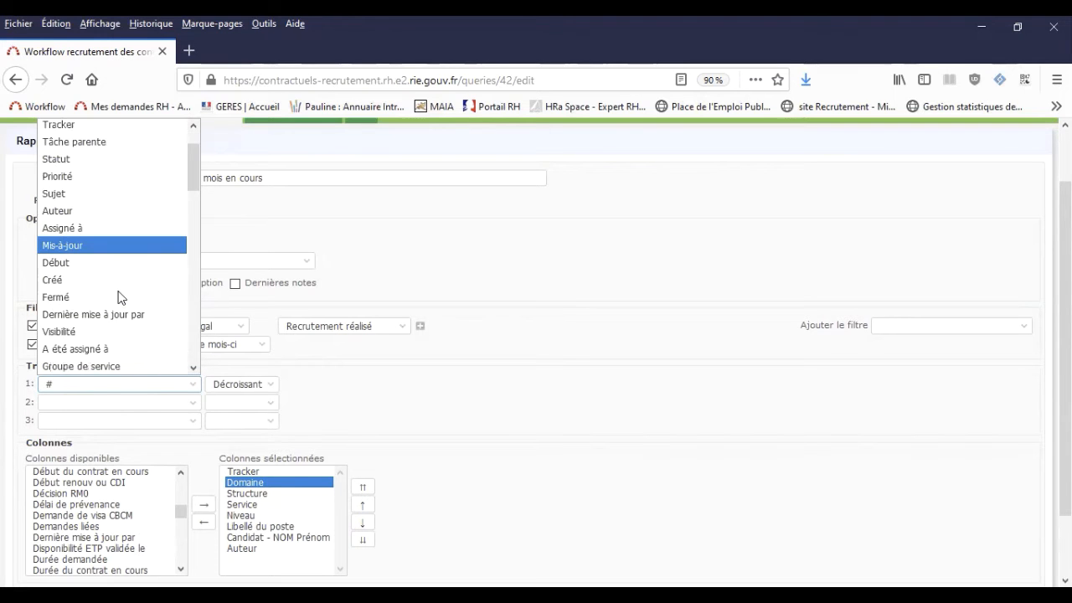
scroll(118, 297, "down", 2)
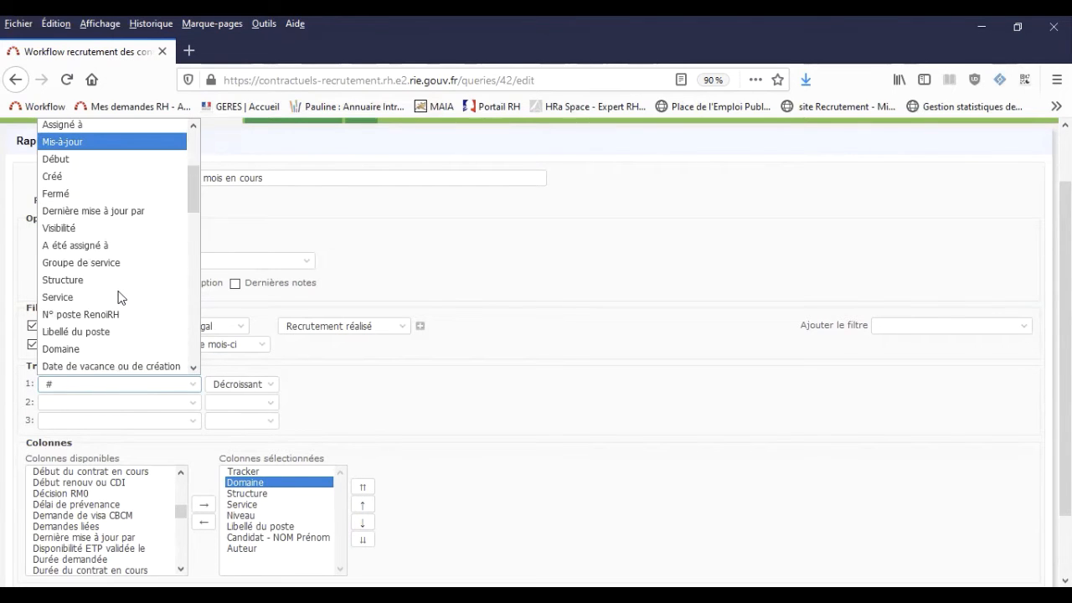
scroll(118, 297, "down", 3)
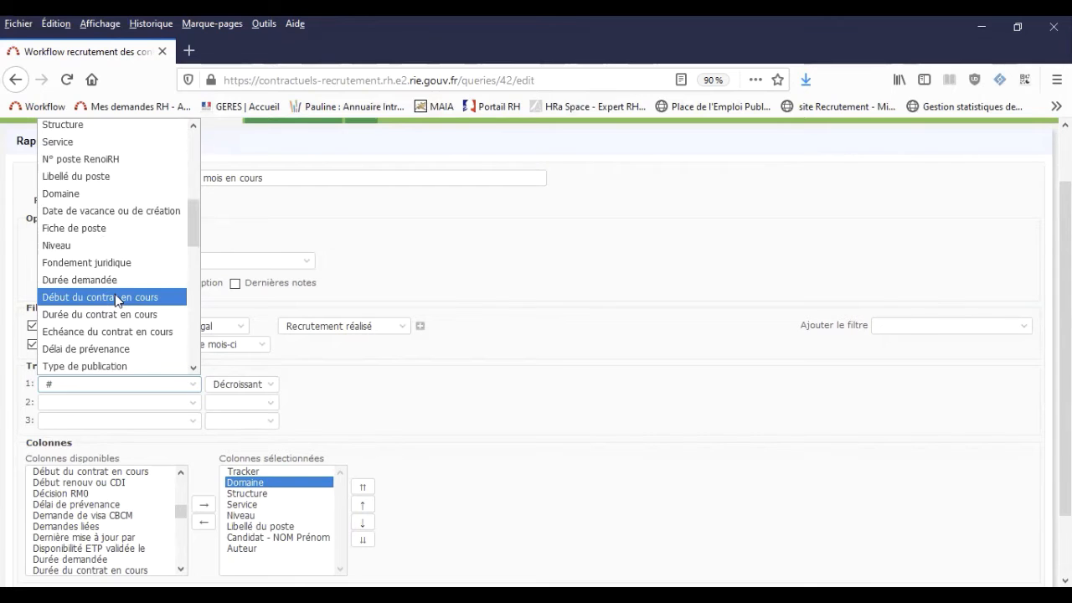
scroll(117, 299, "up", 3)
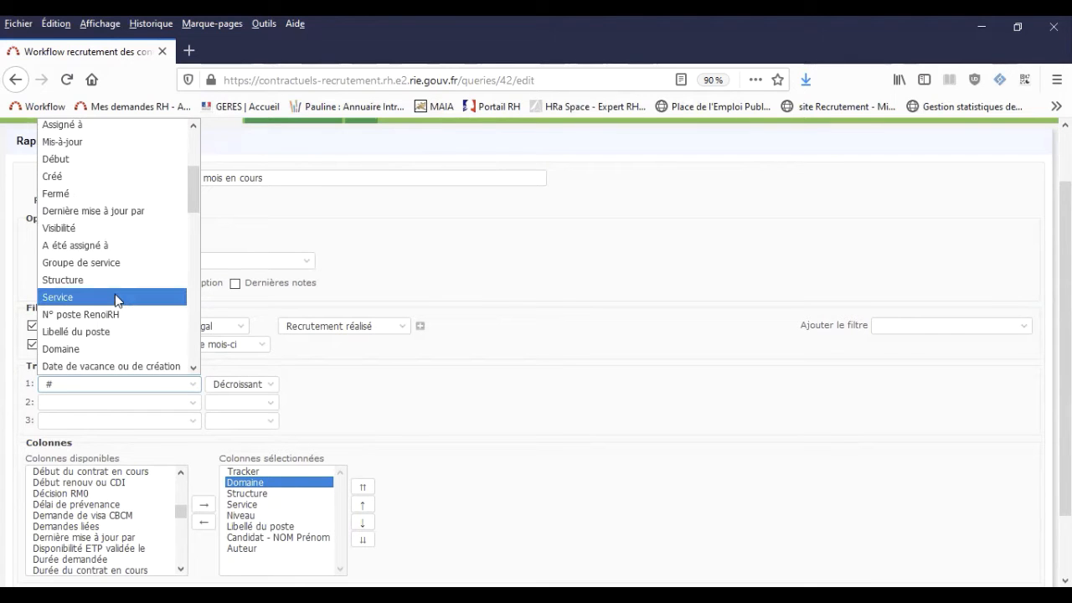
left_click(112, 280)
scroll(106, 342, "down", 2)
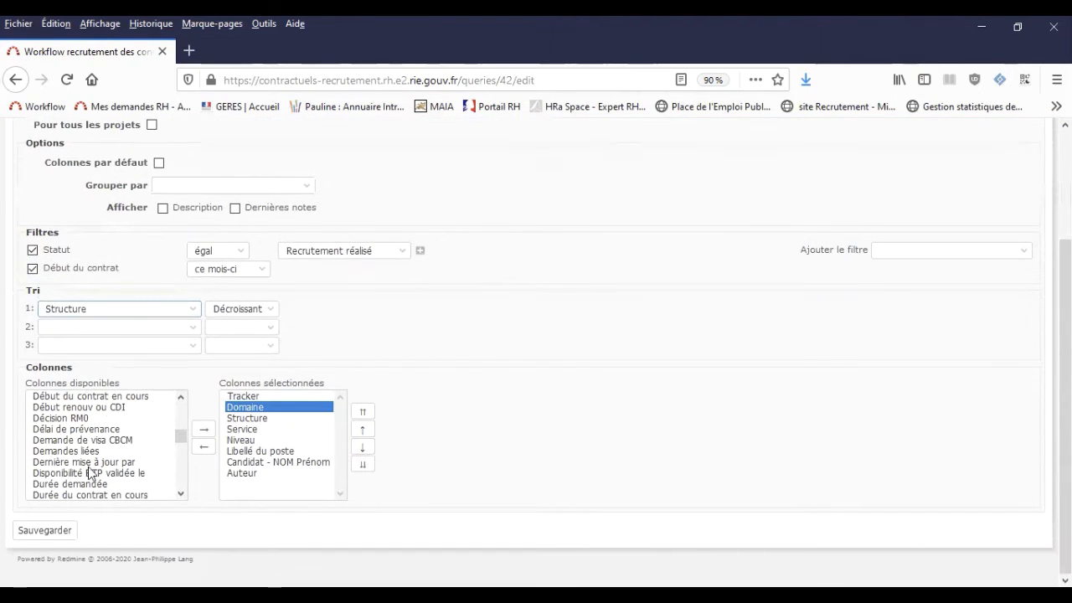
left_click(61, 535)
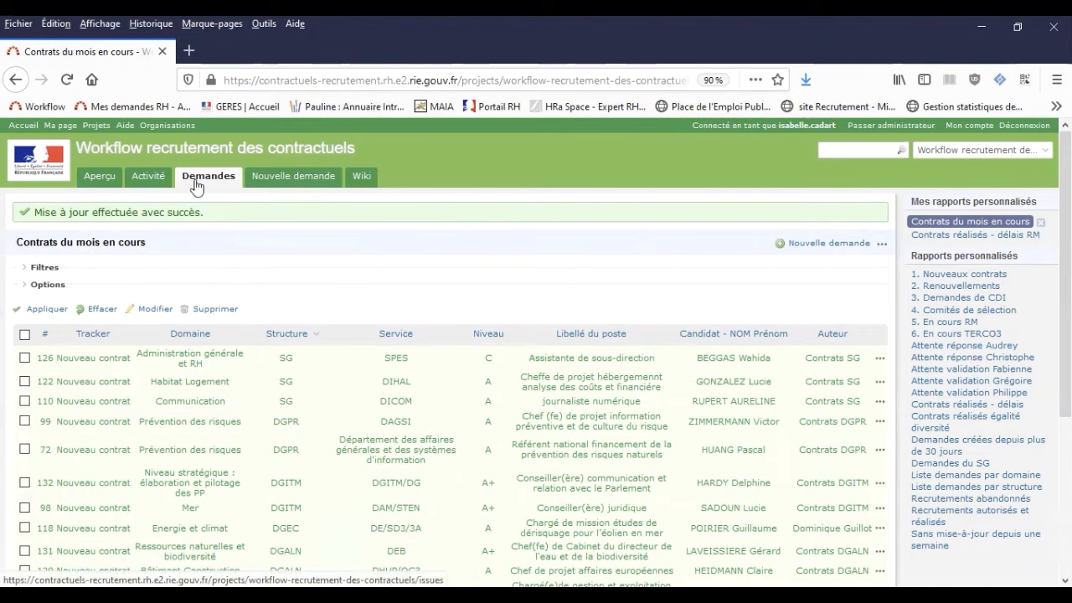
Open the personal page and remove its "Demandes qui me sont assignées" and "Demandes" blocks.
left_click(72, 127)
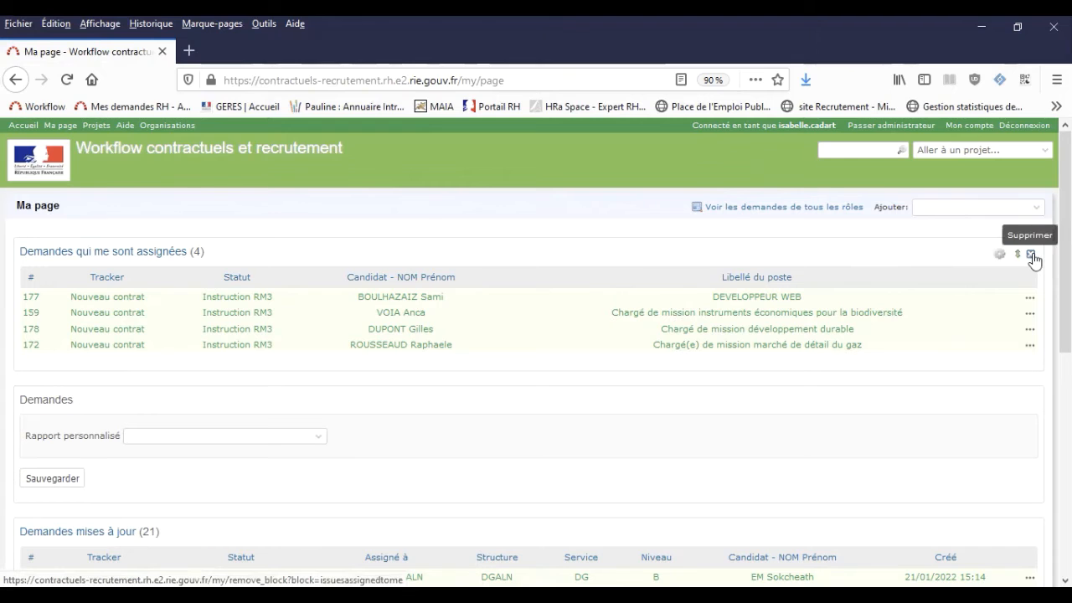
left_click(1032, 254)
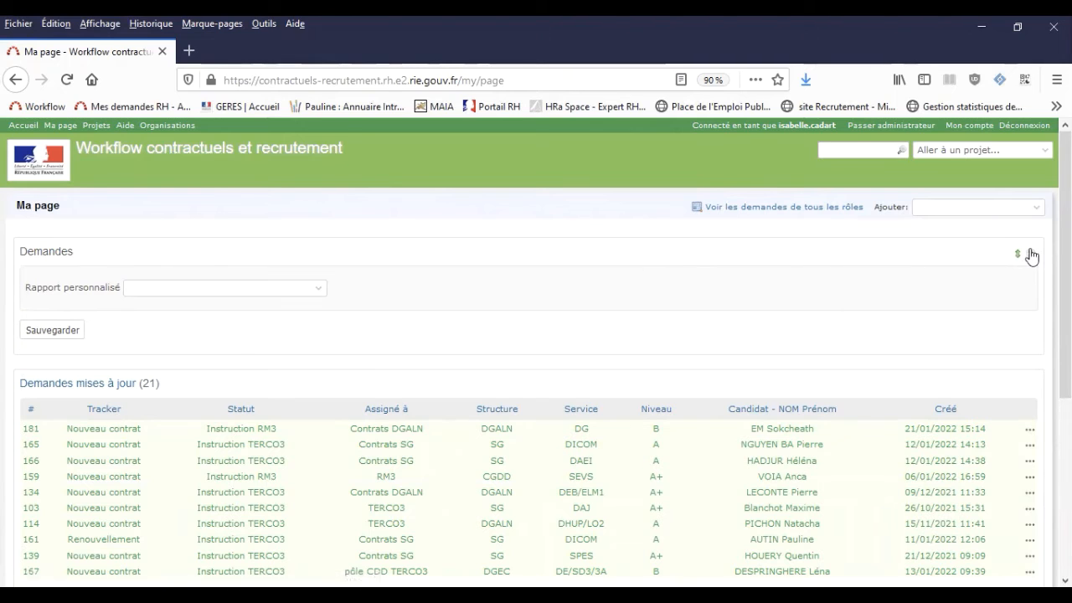
left_click(1032, 256)
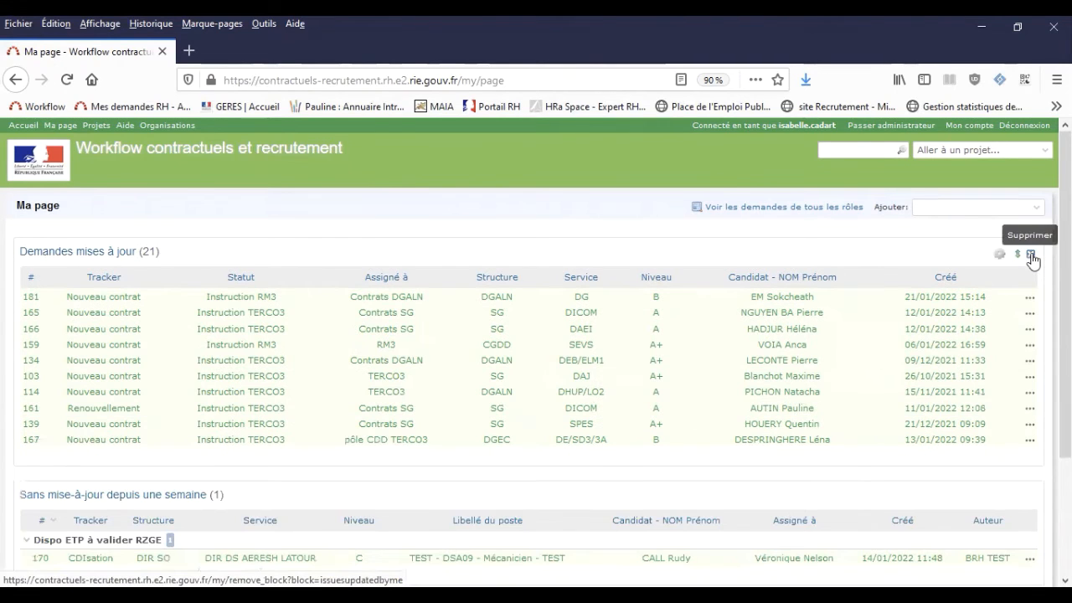
Add the "Demandes qui me sont assignées" block back to the personal page and include "Candidat - NOM Prénom" in its columns.
left_click(1037, 210)
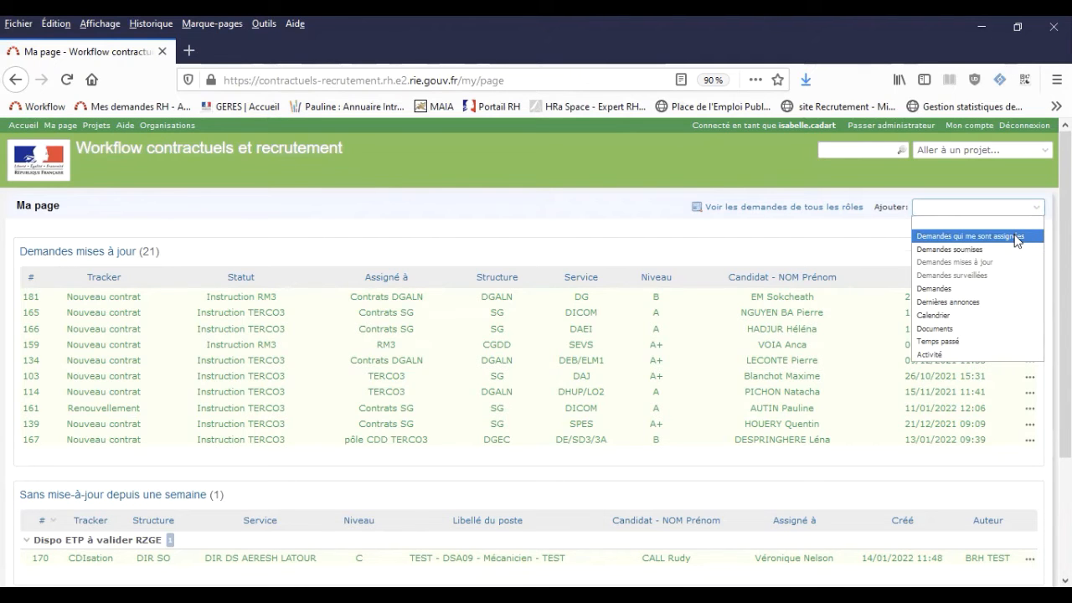
left_click(1017, 237)
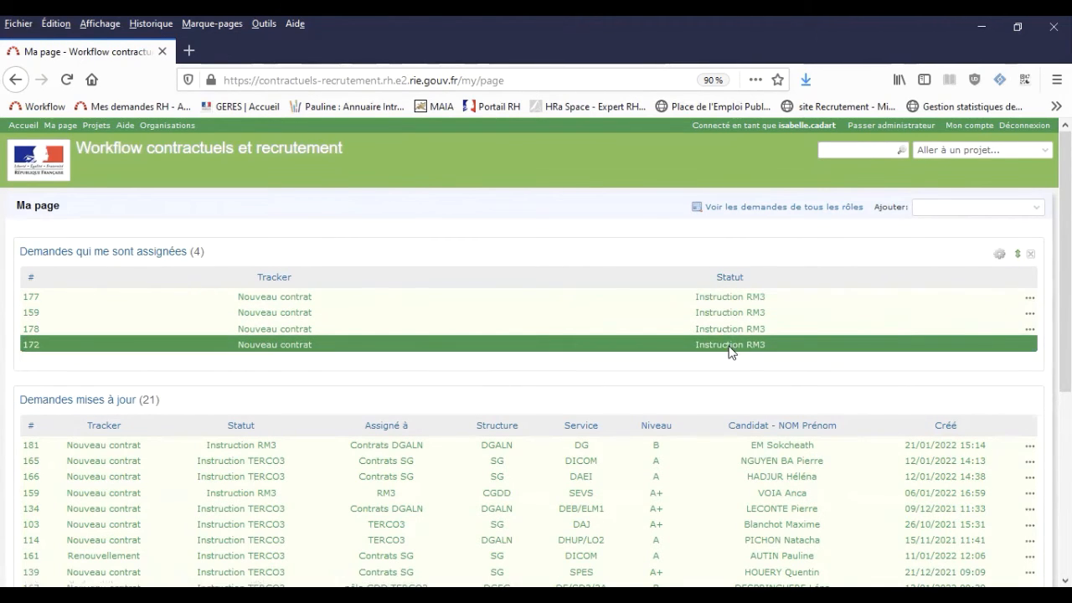
left_click(1000, 255)
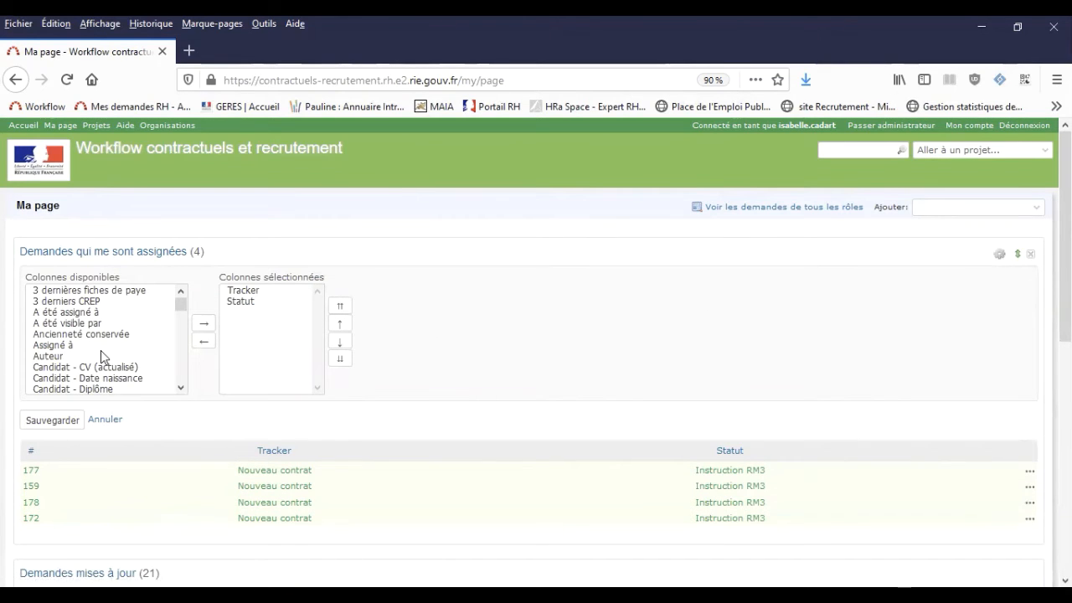
scroll(113, 370, "down", 2)
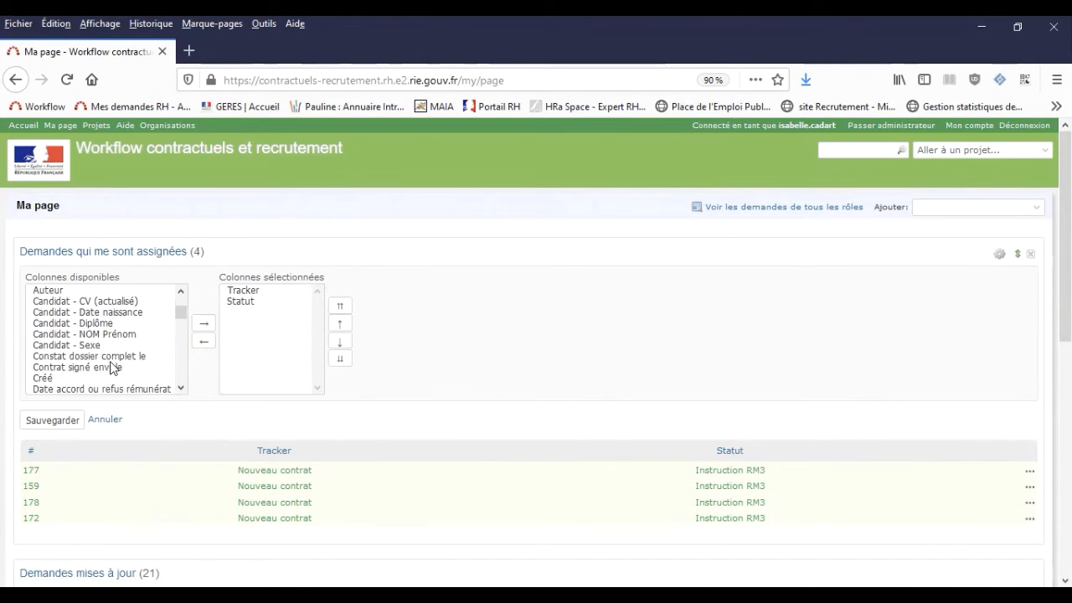
left_click(117, 335)
left_click(204, 321)
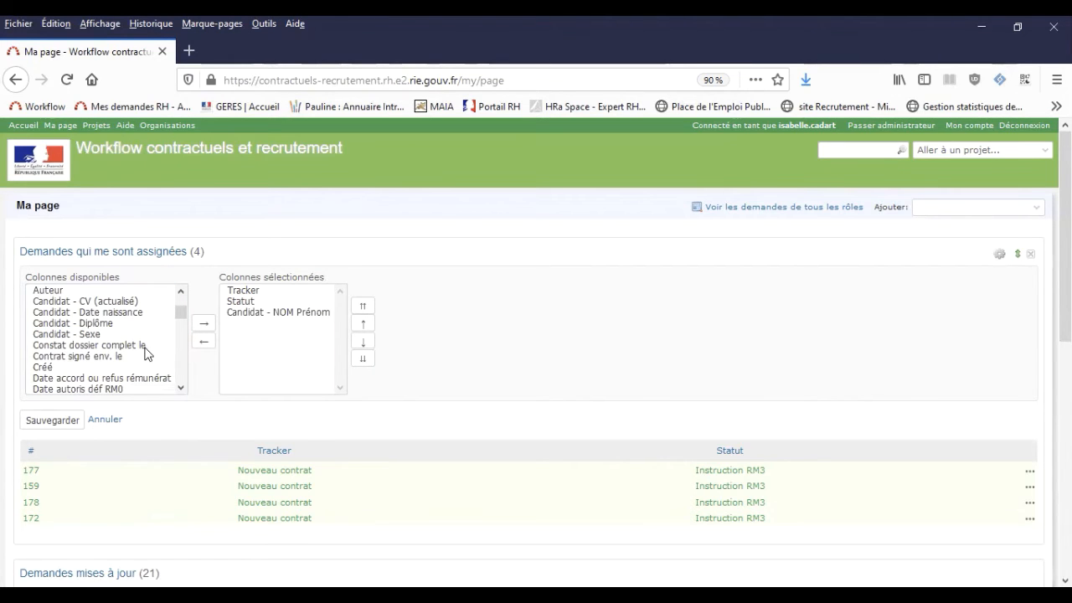
Add the Structure column to the assigned-requests block's selected columns.
scroll(144, 354, "up", 2)
scroll(144, 354, "down", 7)
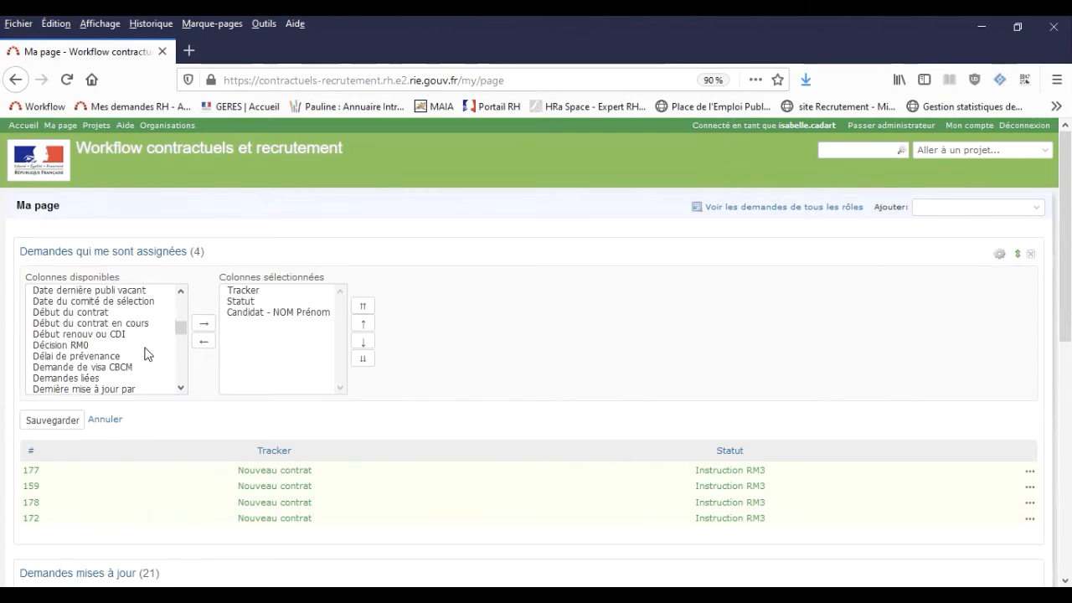
scroll(144, 353, "down", 2)
scroll(144, 354, "down", 4)
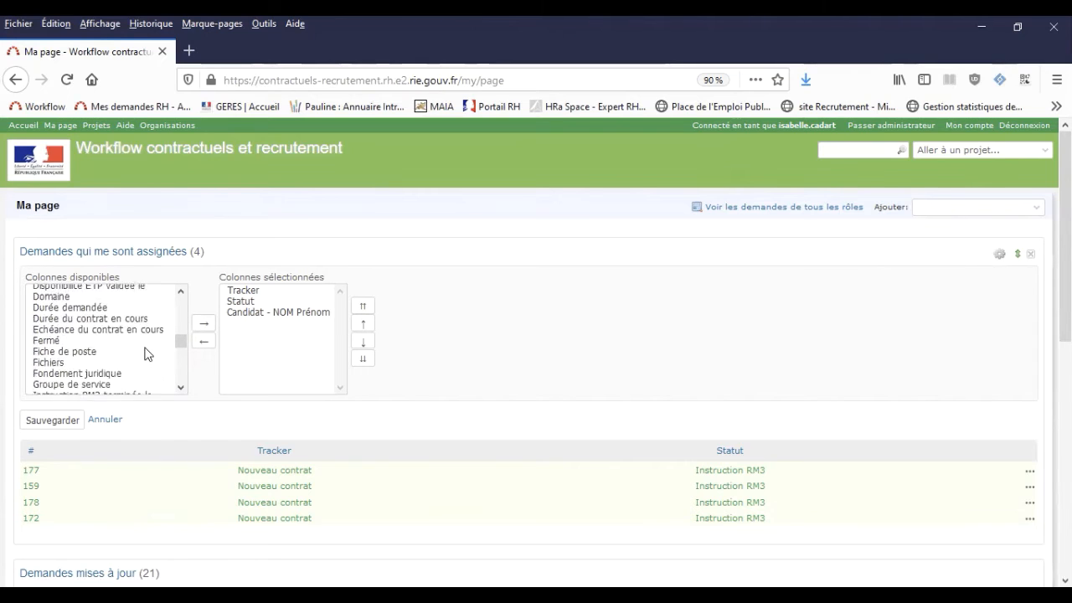
scroll(144, 353, "down", 4)
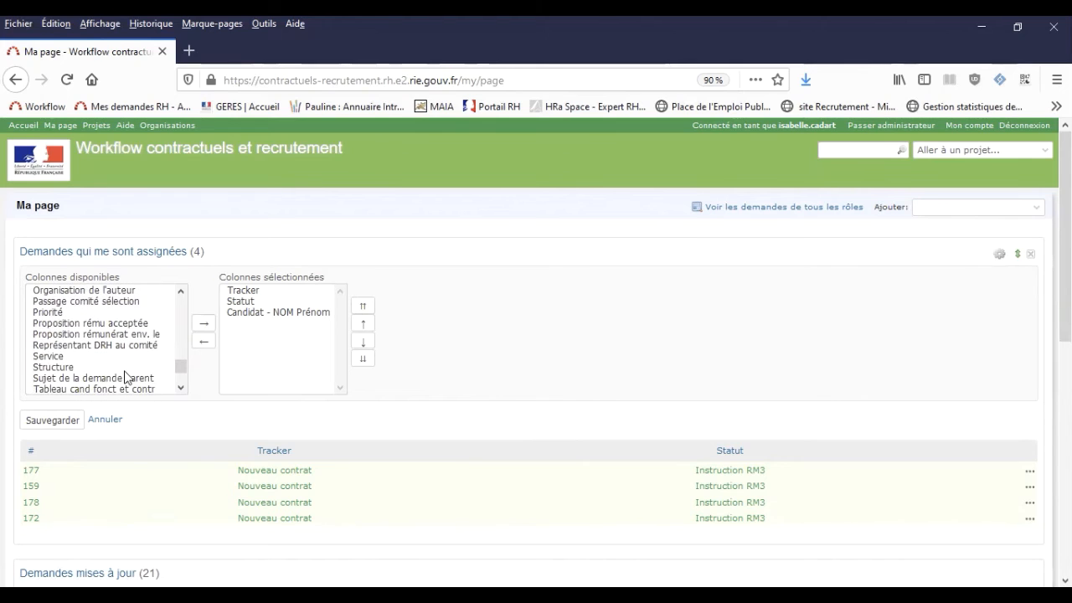
left_click(125, 367)
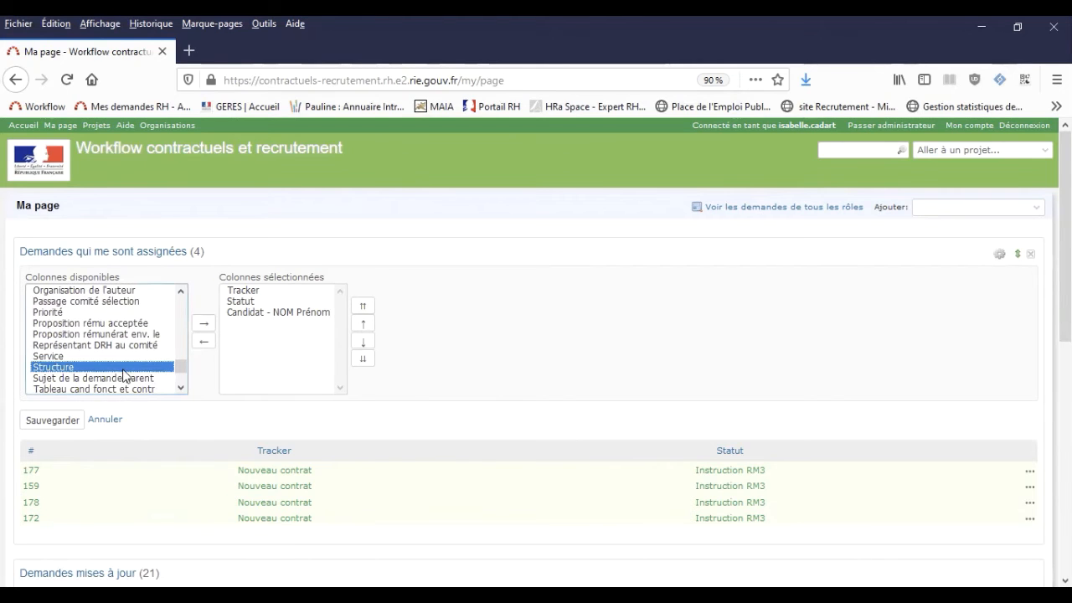
left_click(204, 325)
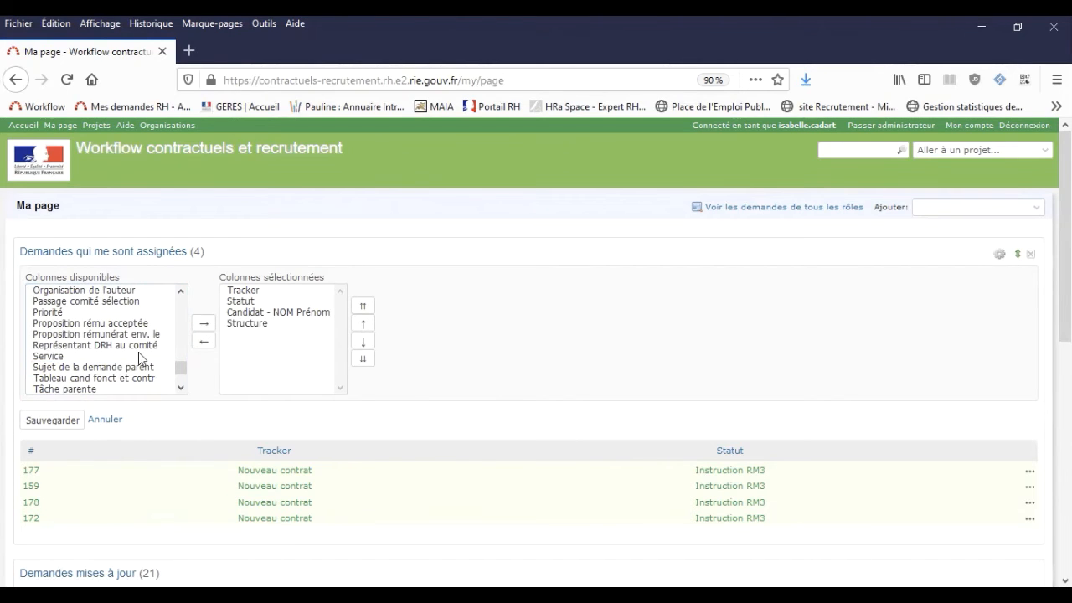
Add the "Libellé du poste" column to the assigned-requests block and save its column settings.
scroll(138, 354, "down", 2)
scroll(138, 359, "down", 1)
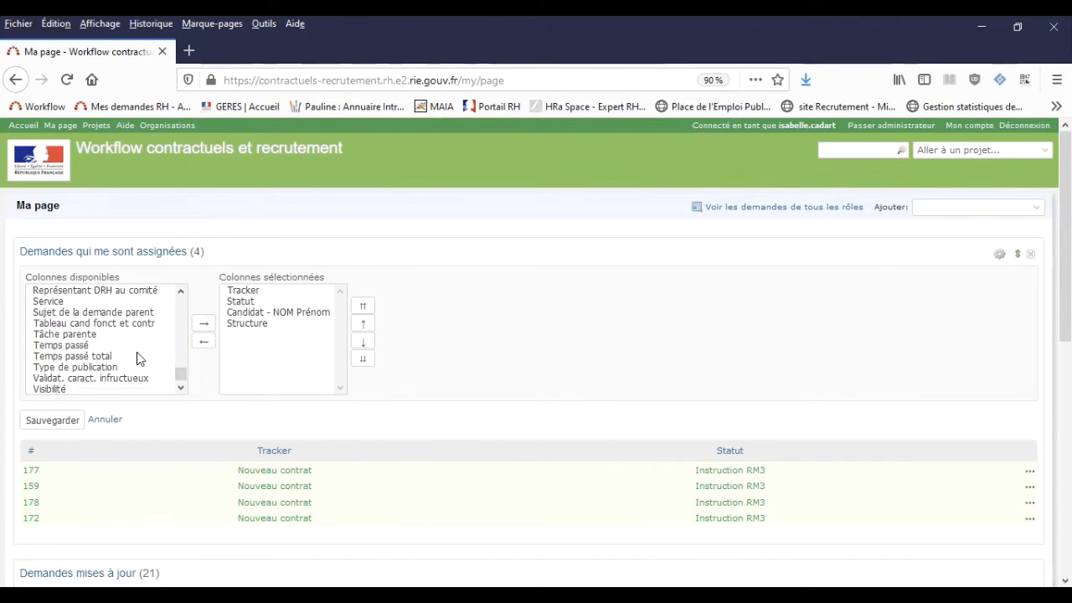
scroll(138, 359, "up", 6)
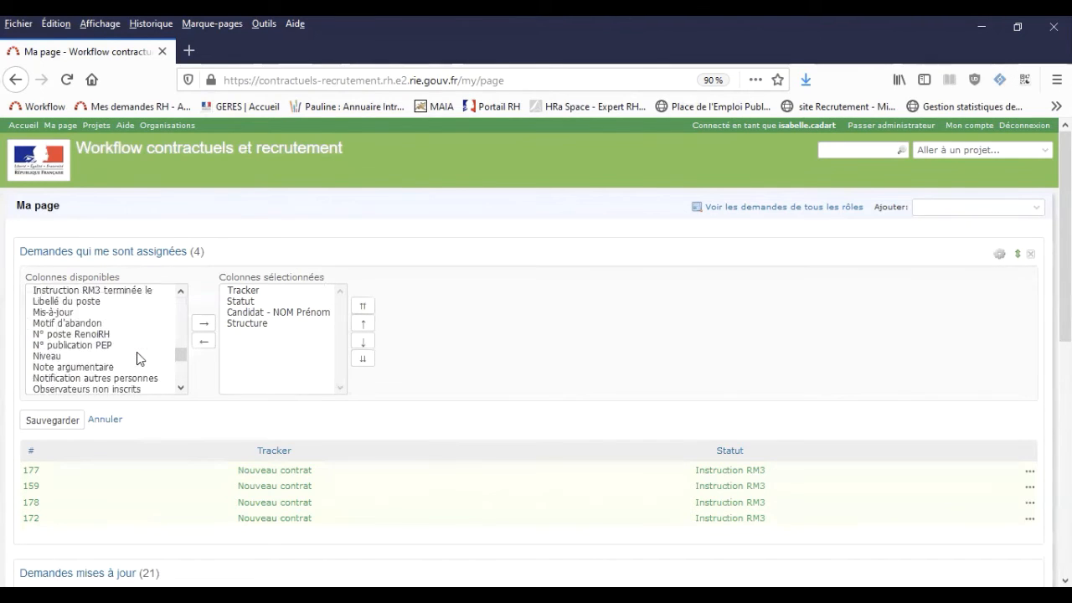
scroll(140, 358, "up", 1)
left_click(126, 338)
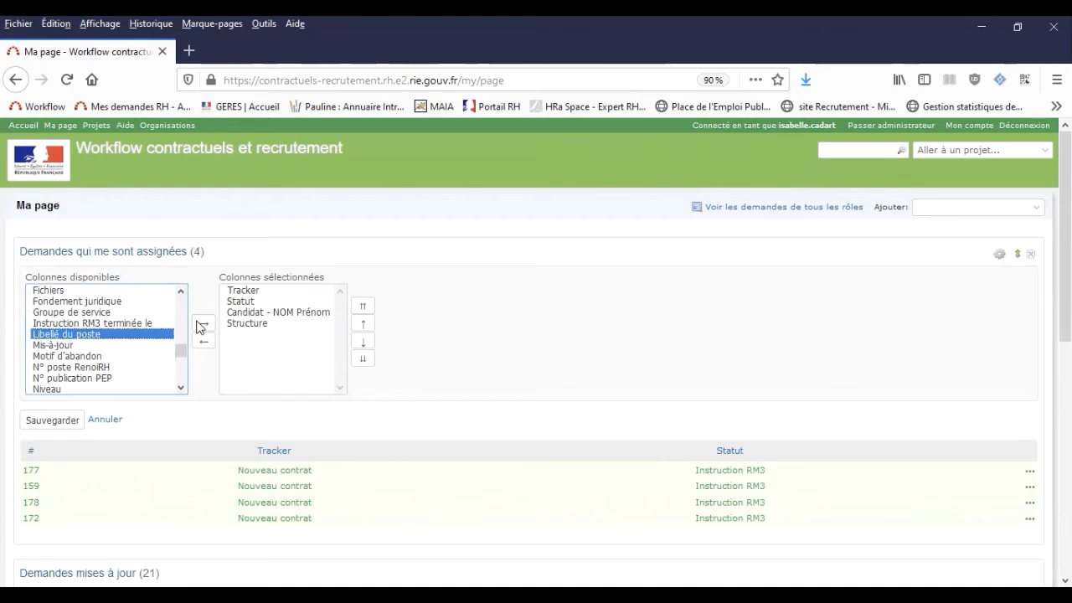
left_click(203, 324)
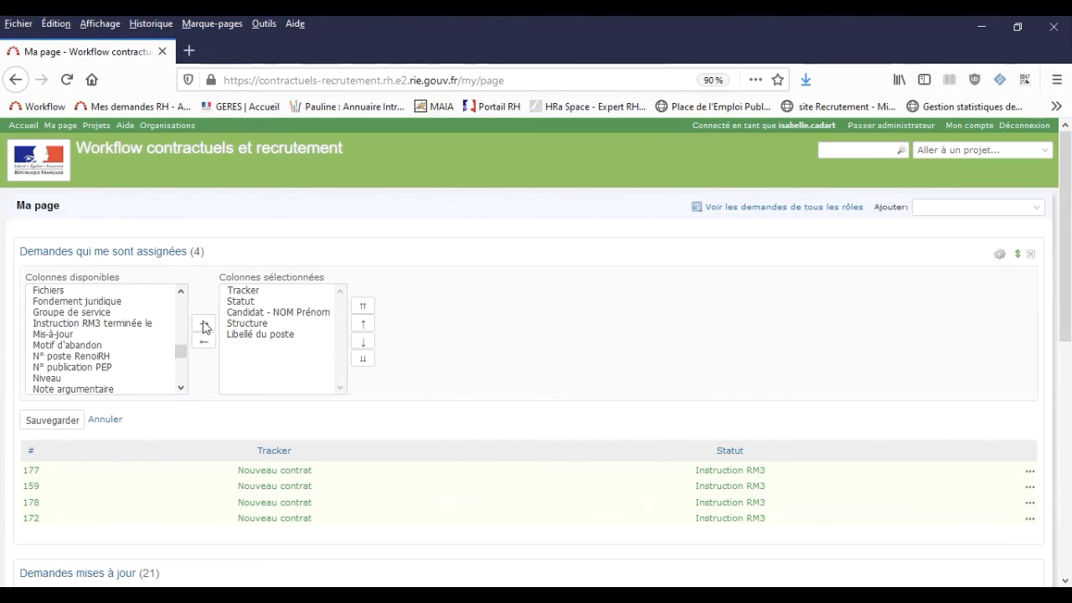
left_click(53, 420)
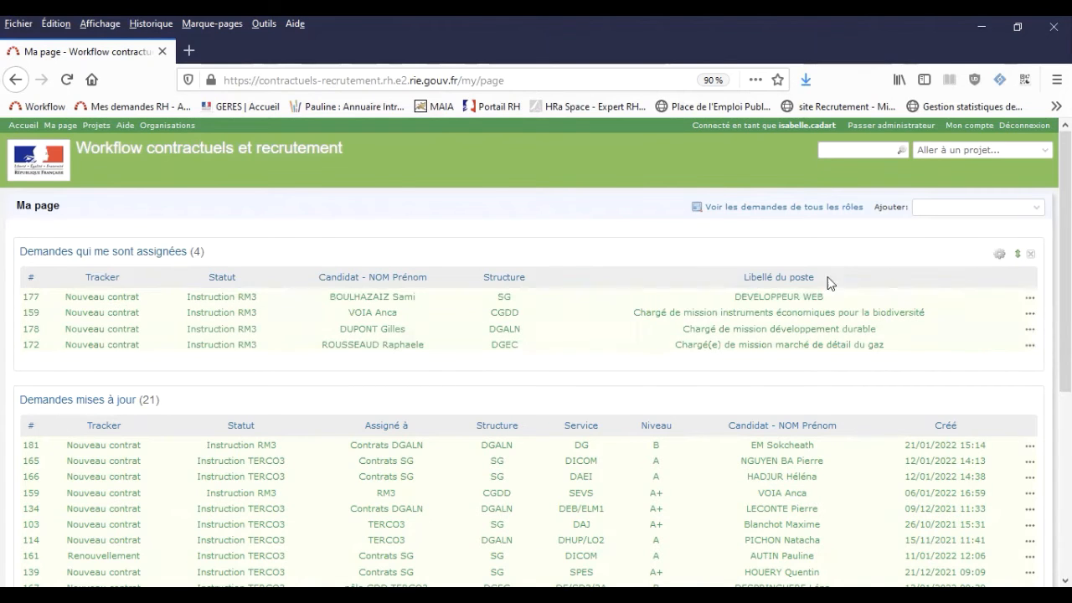
Add a "Demandes" block to the personal page and save it with the "Contrats du mois en cours" custom report.
left_click(1042, 209)
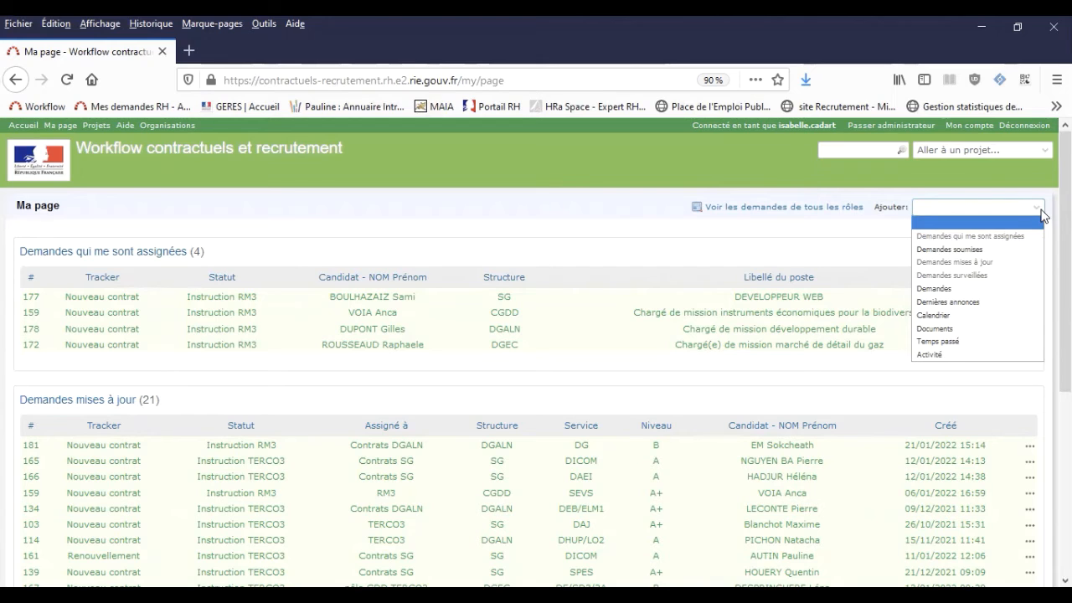
left_click(994, 290)
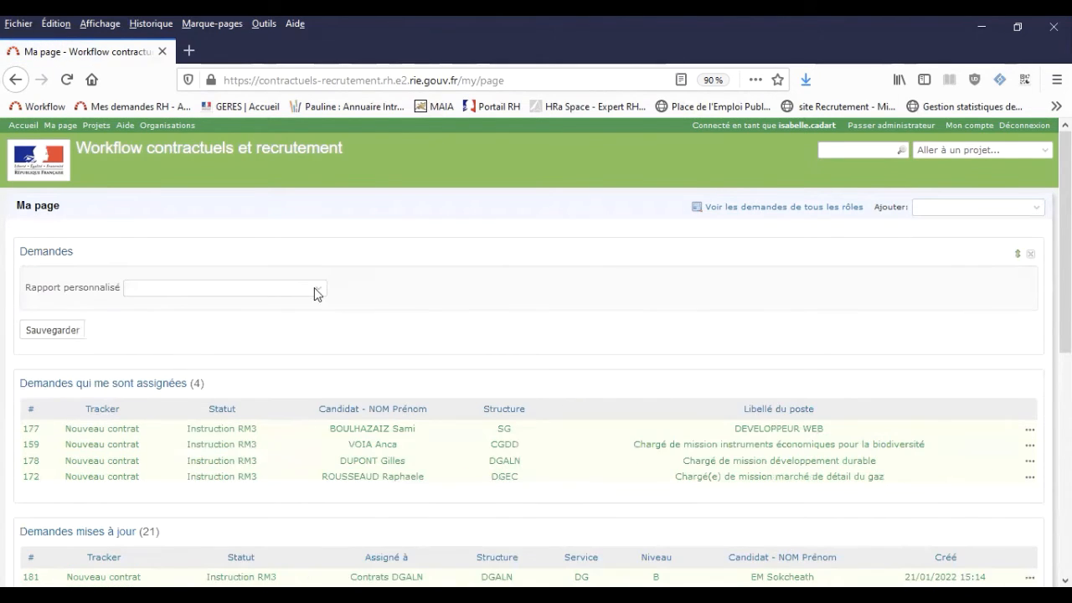
left_click(315, 287)
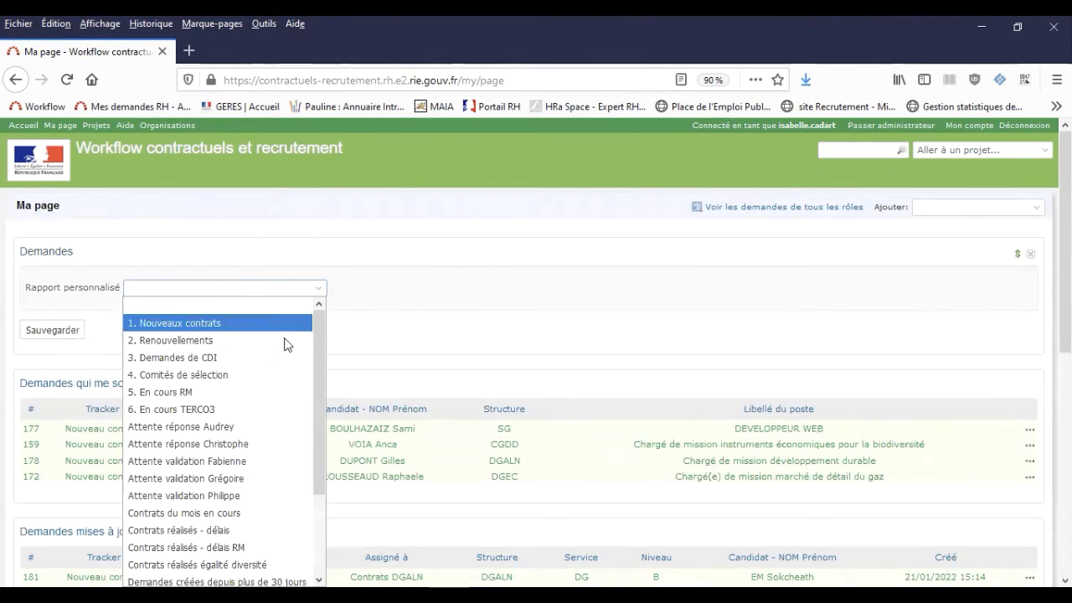
scroll(265, 399, "down", 1)
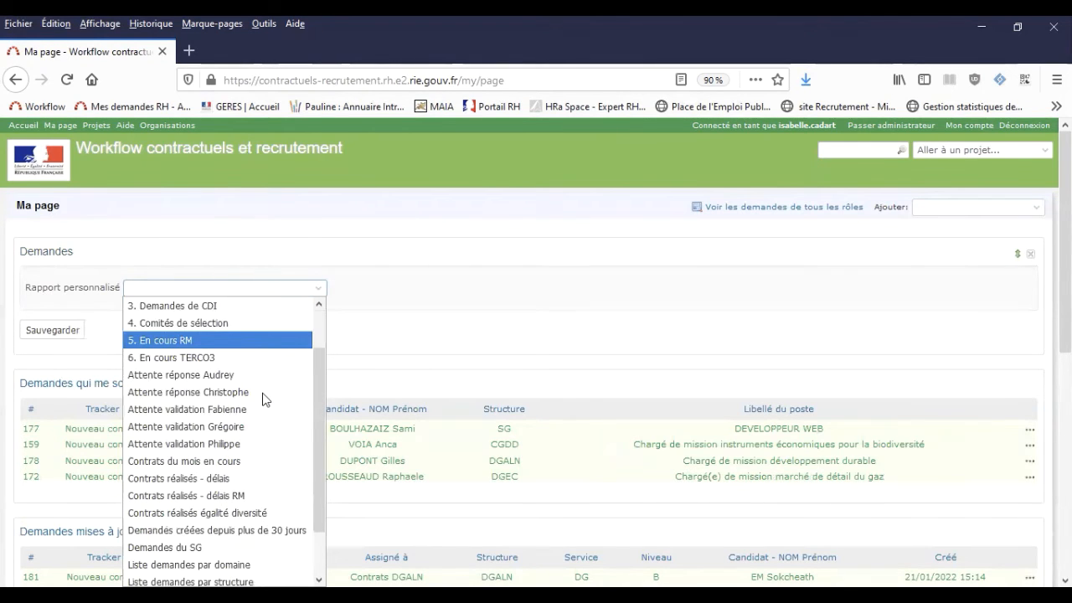
scroll(265, 399, "down", 1)
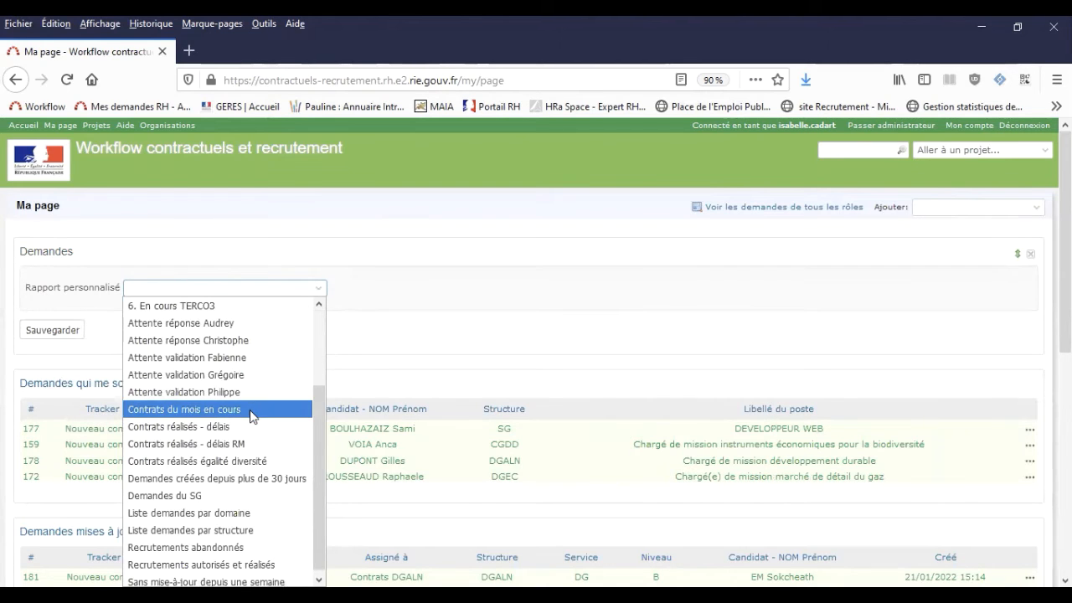
left_click(251, 410)
left_click(74, 332)
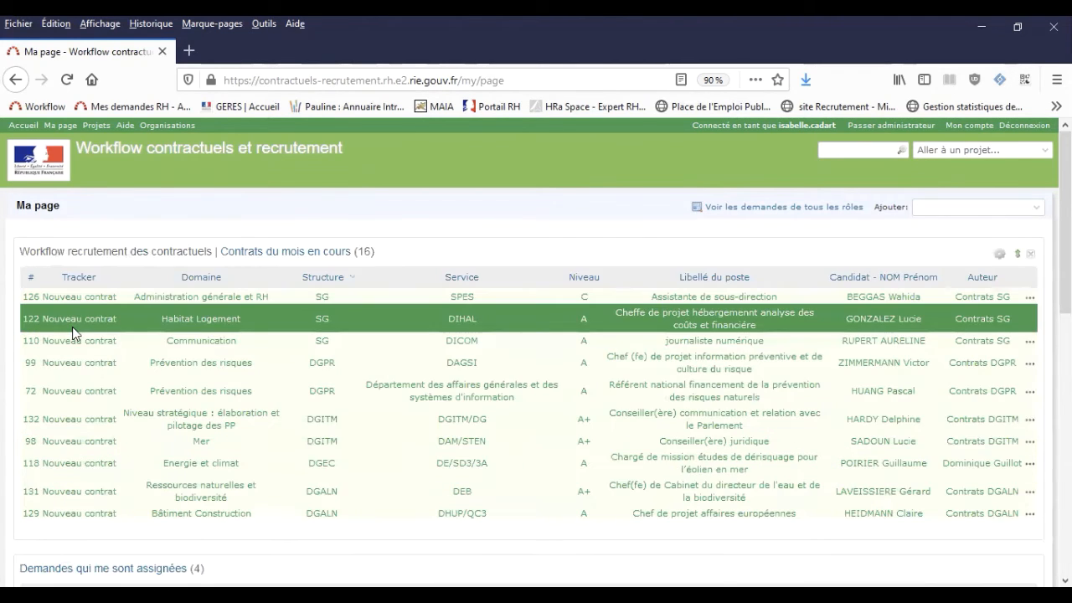
Review the personal page's blocks from the current month's contracts down to the watched requests.
scroll(72, 326, "down", 8)
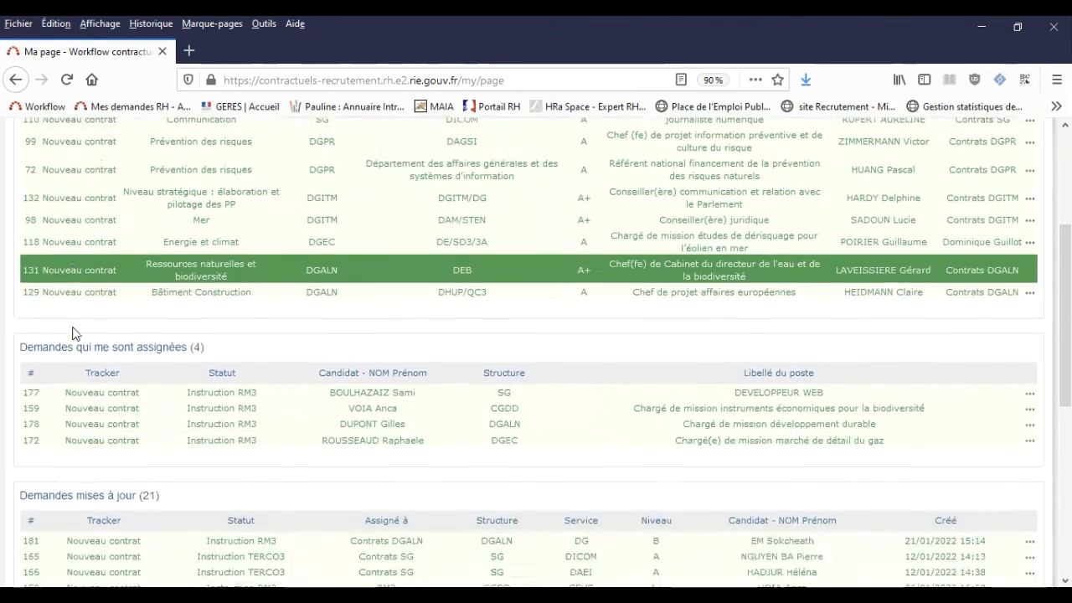
scroll(74, 331, "down", 5)
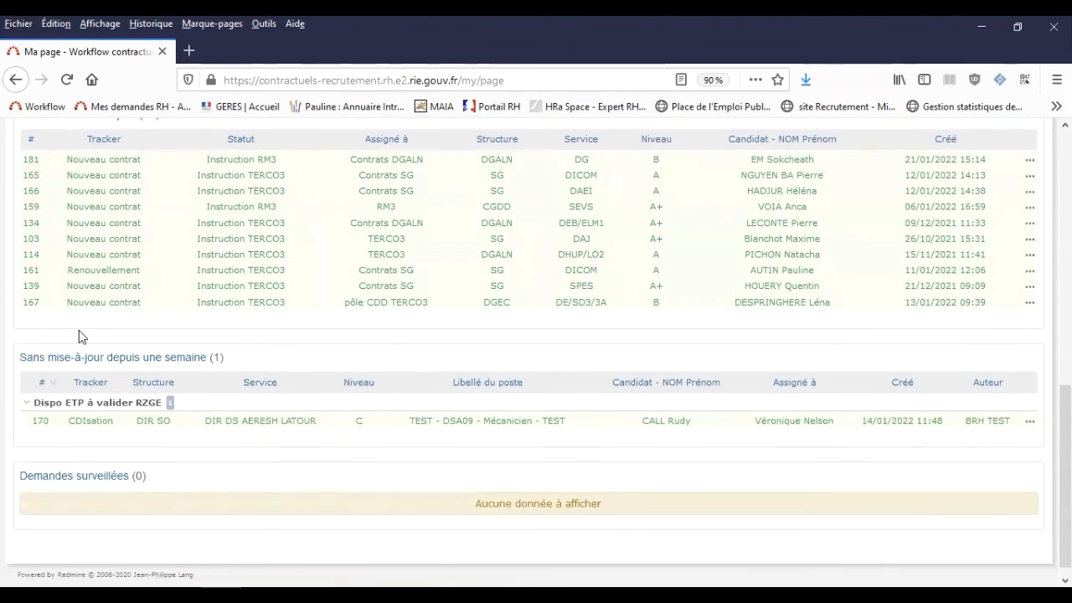
scroll(79, 330, "up", 2)
scroll(82, 335, "up", 2)
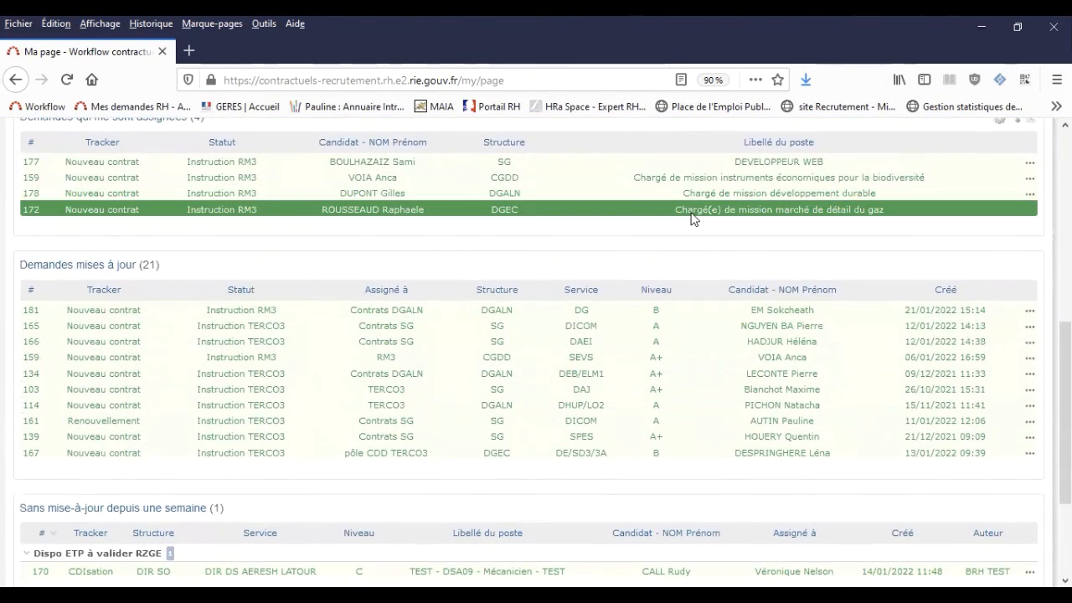
scroll(689, 219, "up", 7)
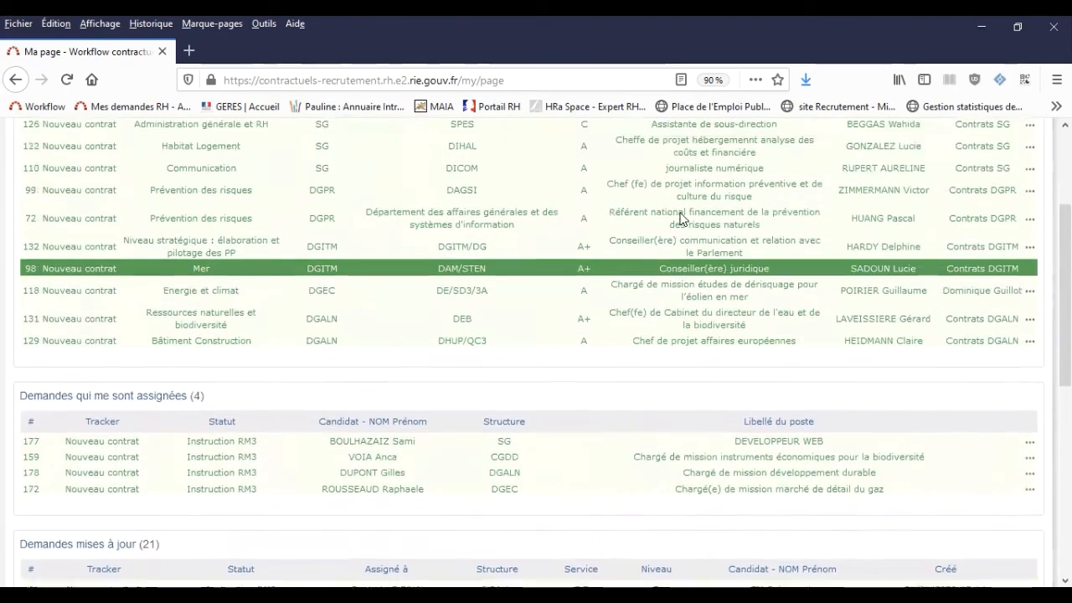
scroll(681, 219, "up", 3)
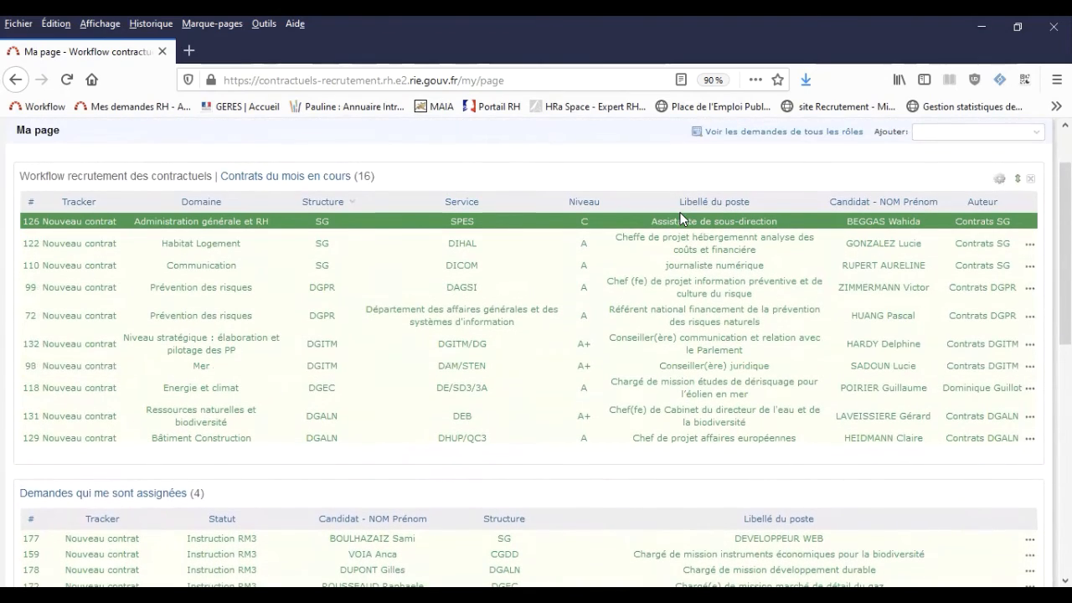
scroll(681, 218, "up", 2)
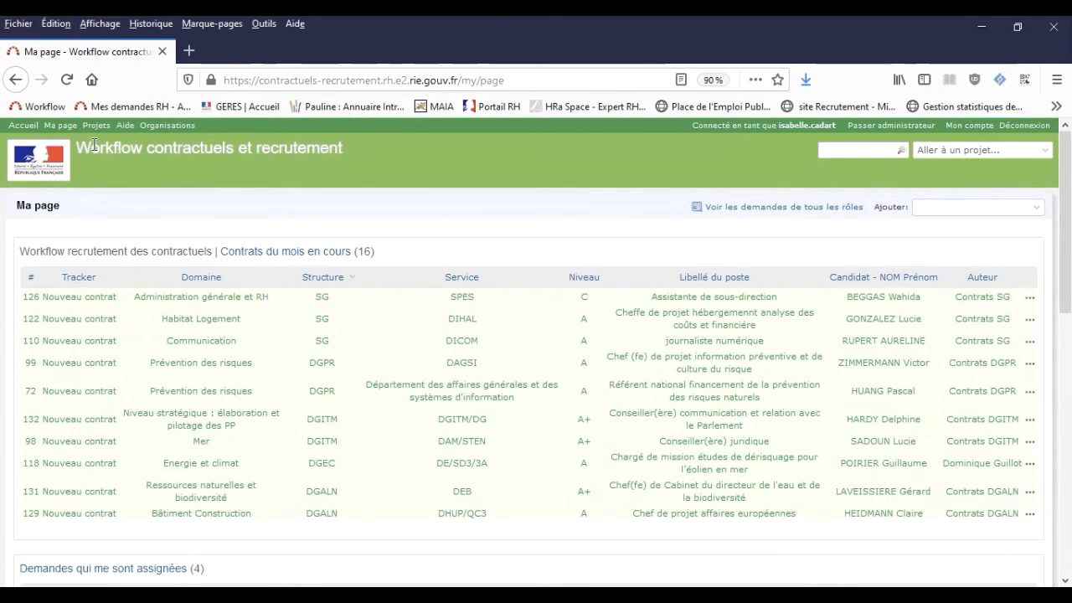
Go to the home page, consult the requests and open the custom report "Contrats réalisés - délais RM".
left_click(25, 126)
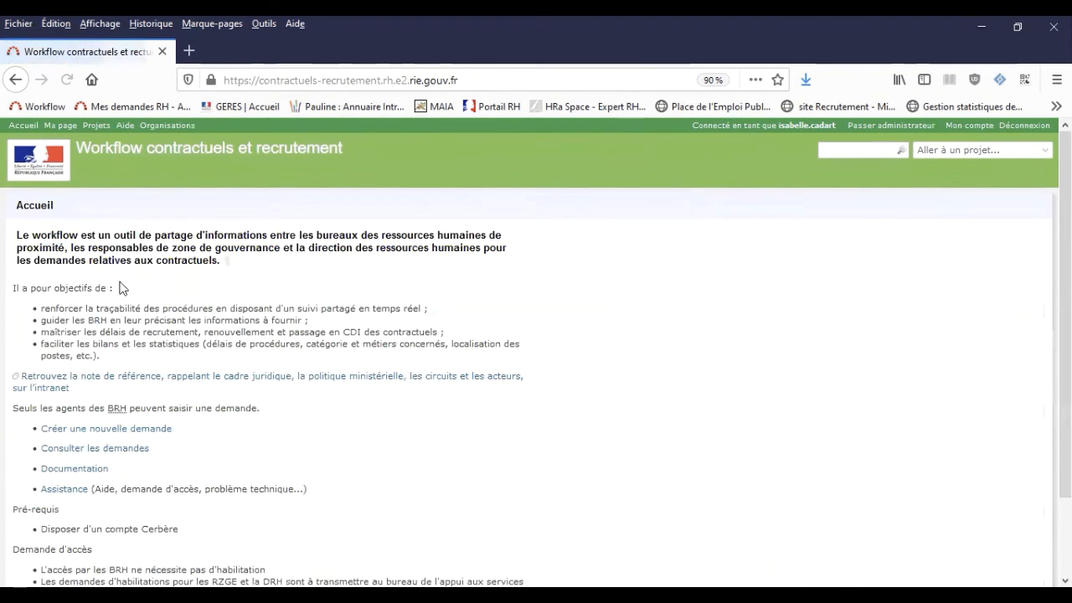
left_click(87, 450)
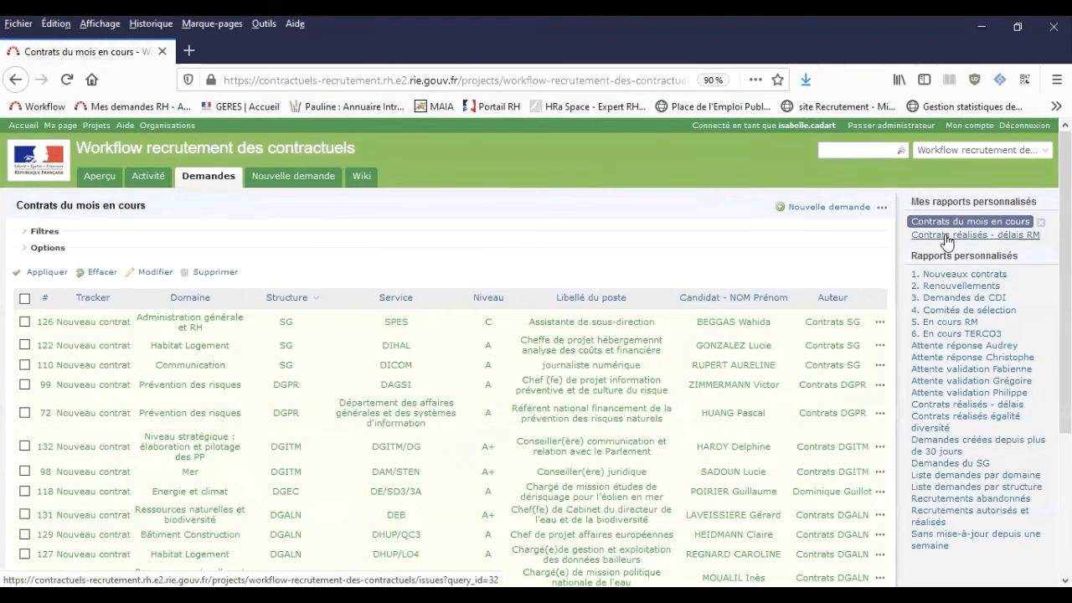
left_click(947, 237)
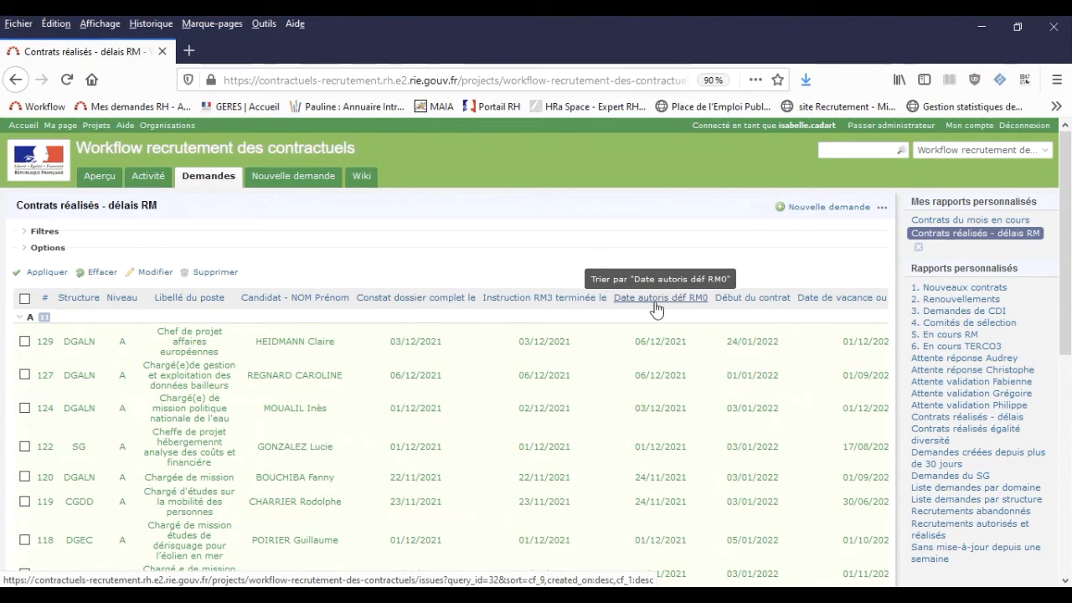
Export the report's selected columns as CSV with UTF-8 encoding and open issues.csv in Excel 2016.
scroll(582, 354, "down", 5)
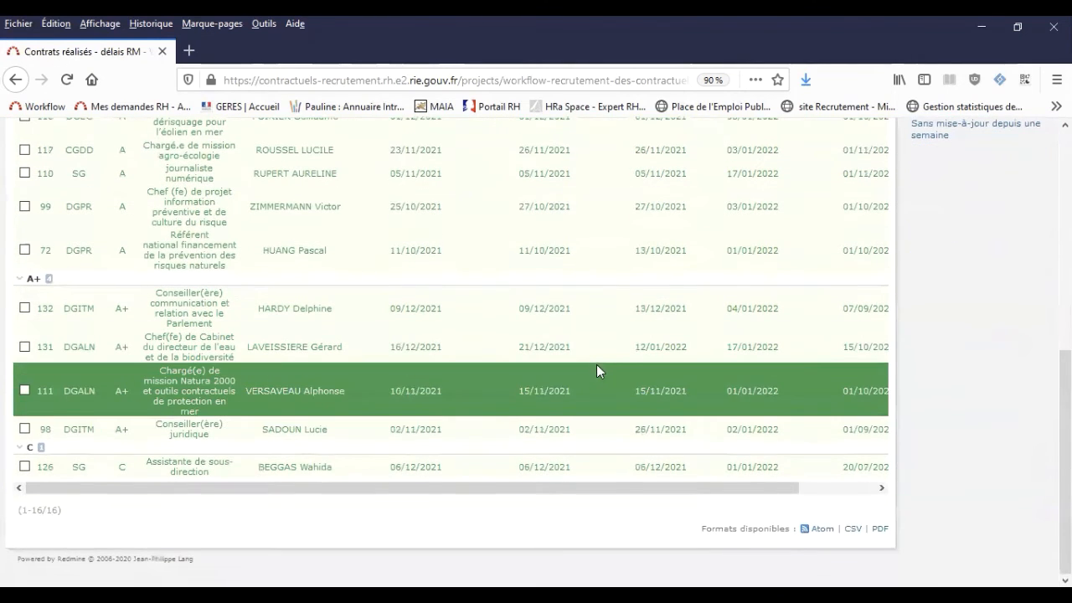
left_click(852, 530)
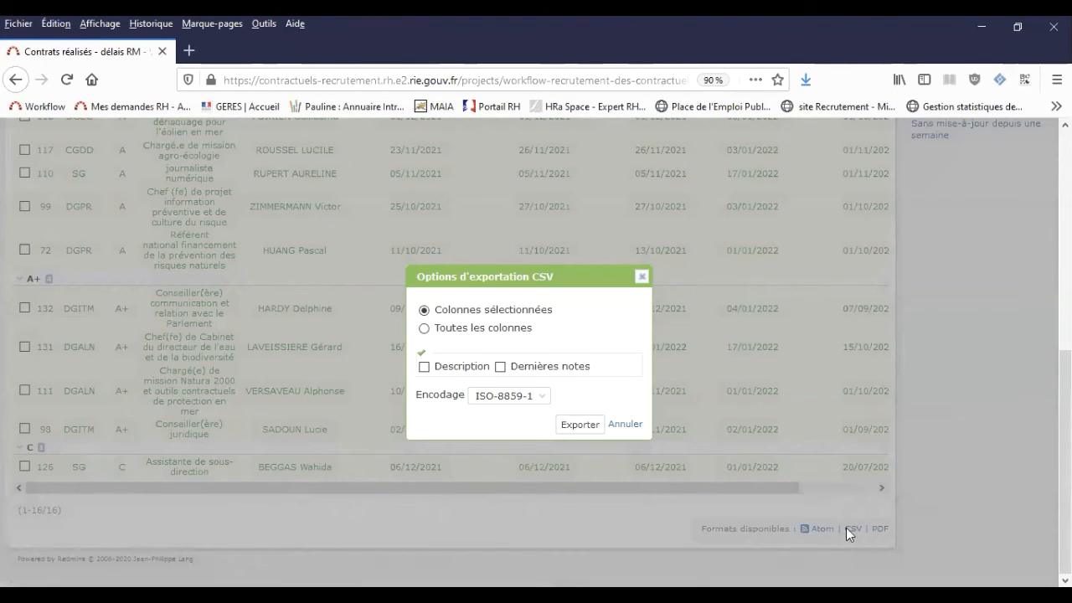
left_click(545, 401)
left_click(534, 431)
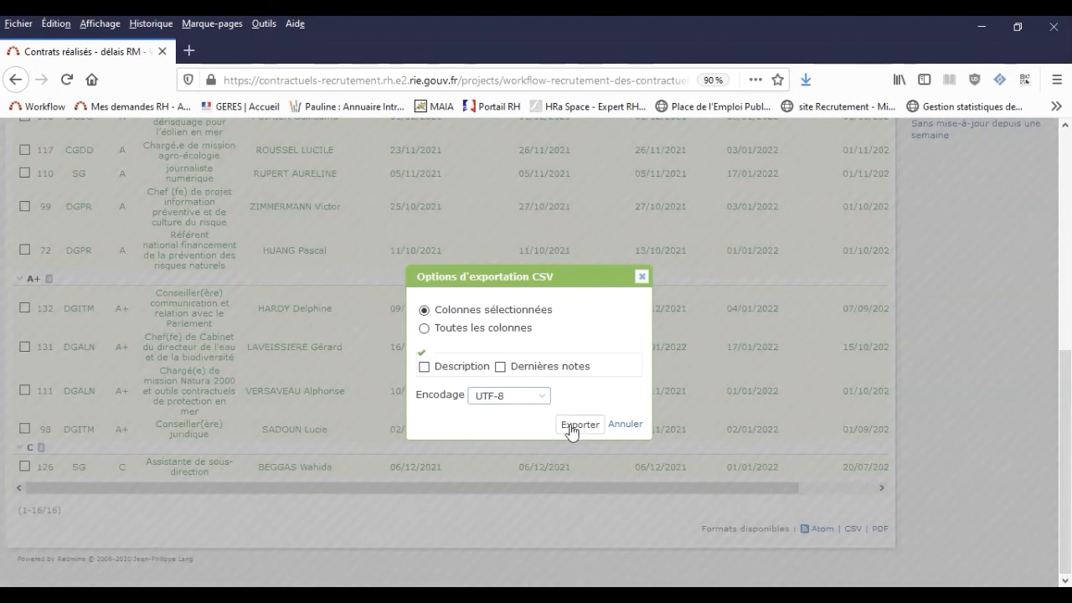
left_click(592, 426)
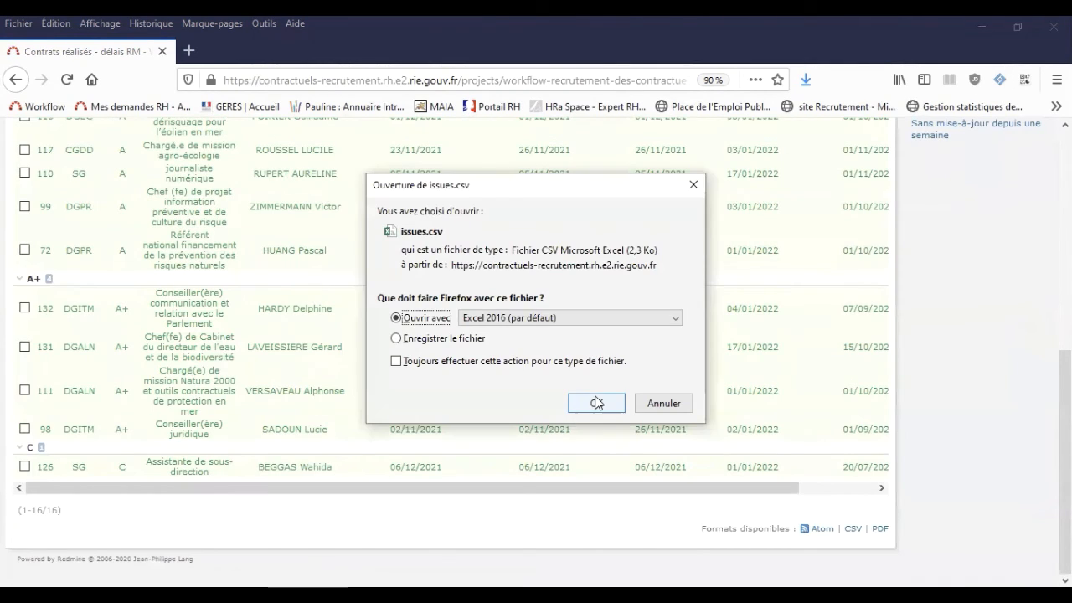
key("Return")
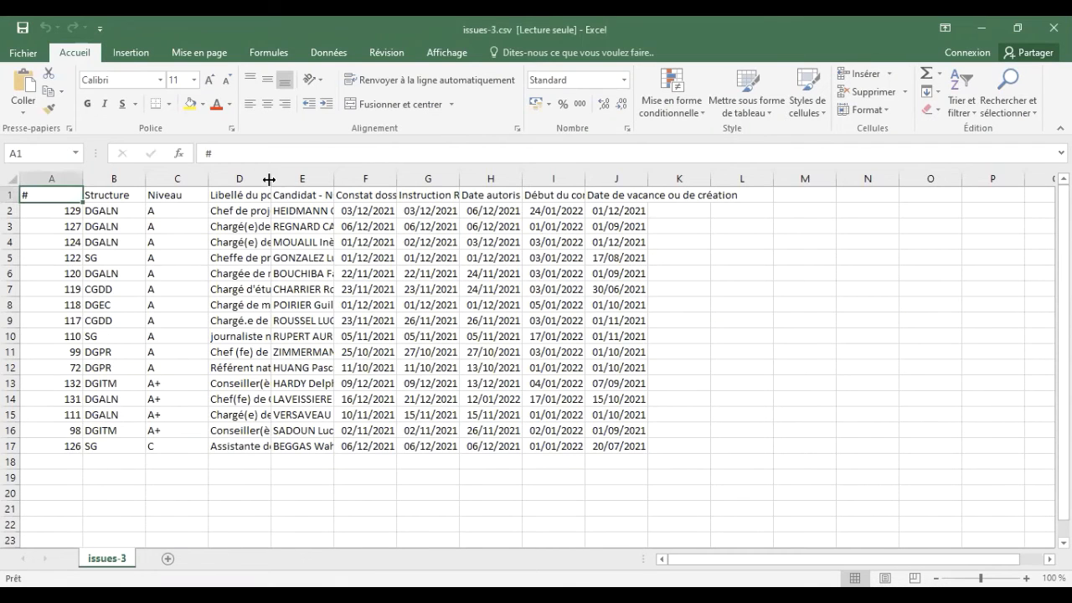
Widen columns D through I of the exported sheet to show more of their headings and contents.
left_click_drag(269, 178, 417, 178)
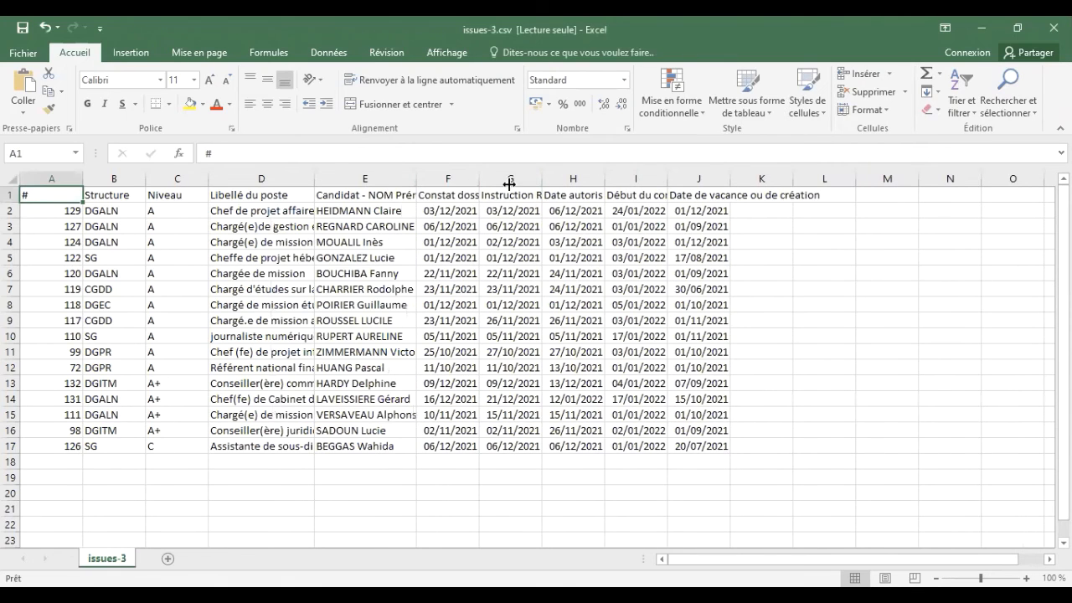
left_click_drag(510, 183, 617, 182)
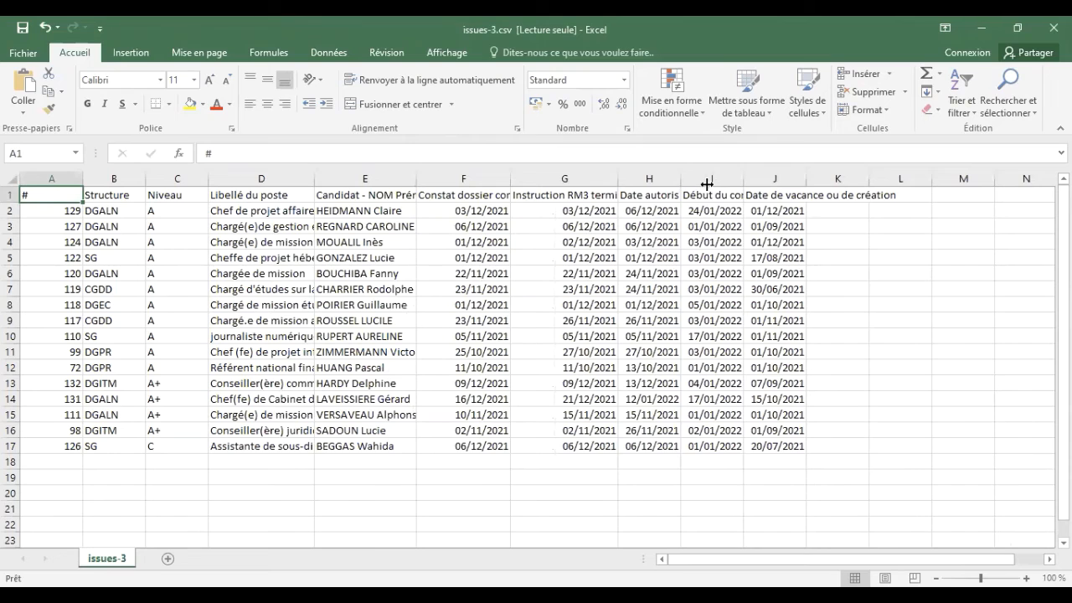
left_click_drag(708, 184, 809, 181)
Enter the heading "Délai RM" in cell K1.
left_click(906, 199)
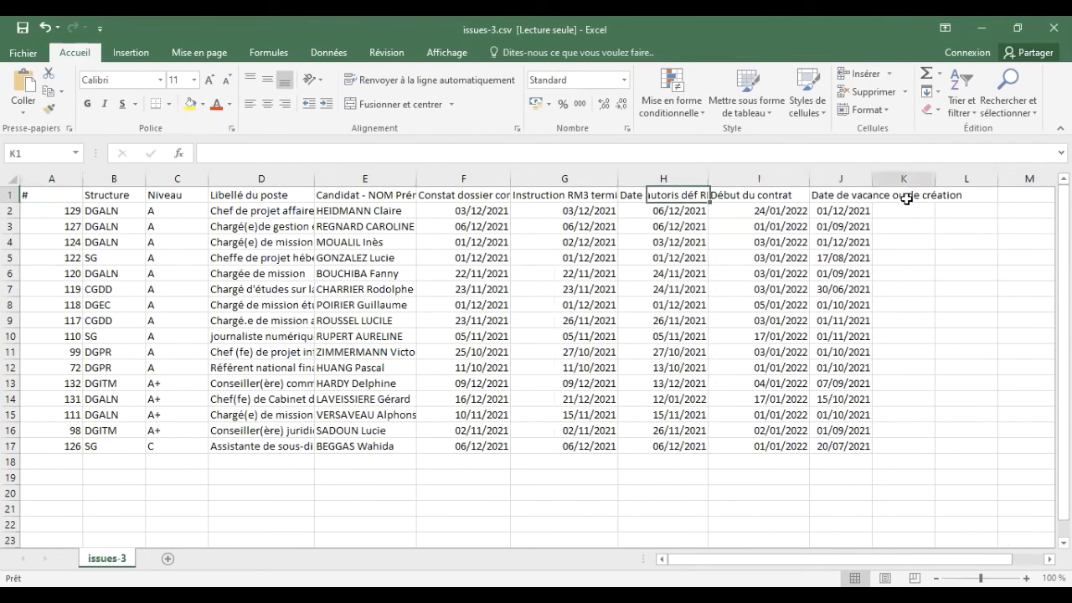
type("D")
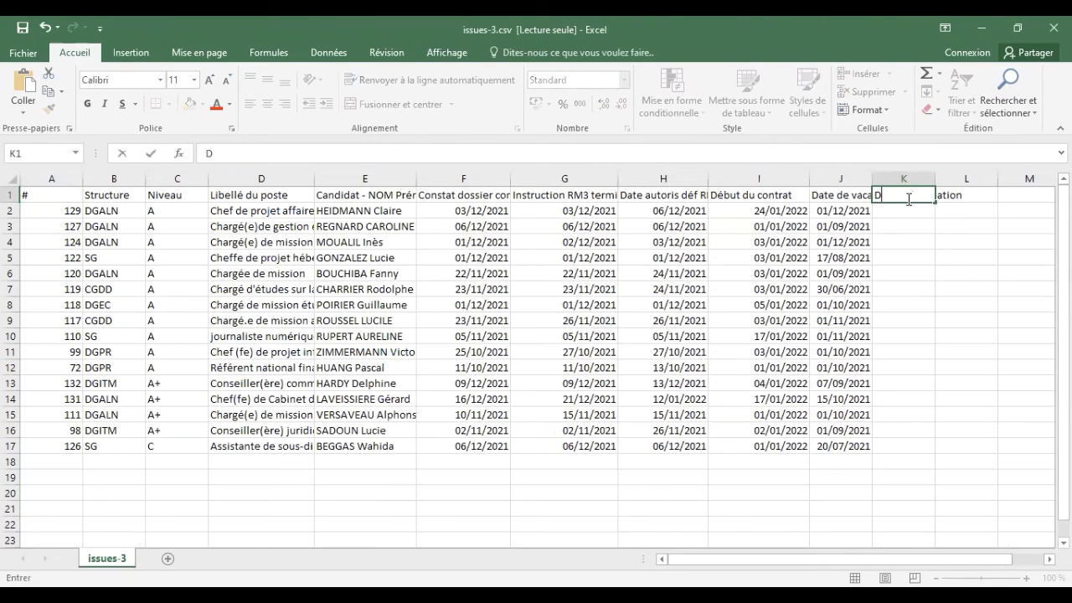
type("élai RM")
key("Return")
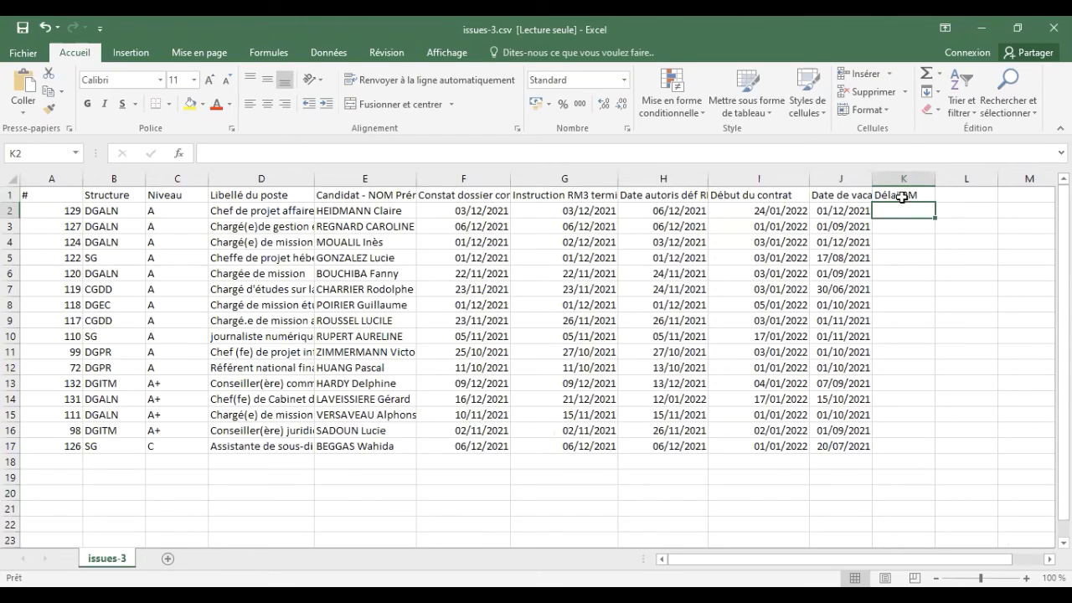
Enter the formula =H2-F2 in cell K2 to calculate the delay between complete file and final authorization.
type("=")
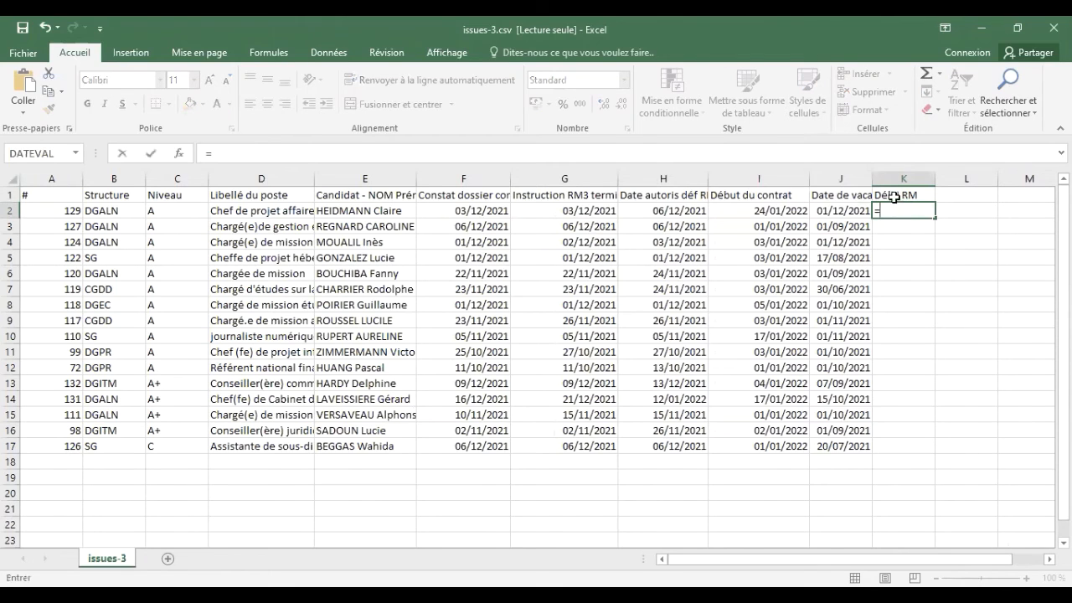
left_click(668, 211)
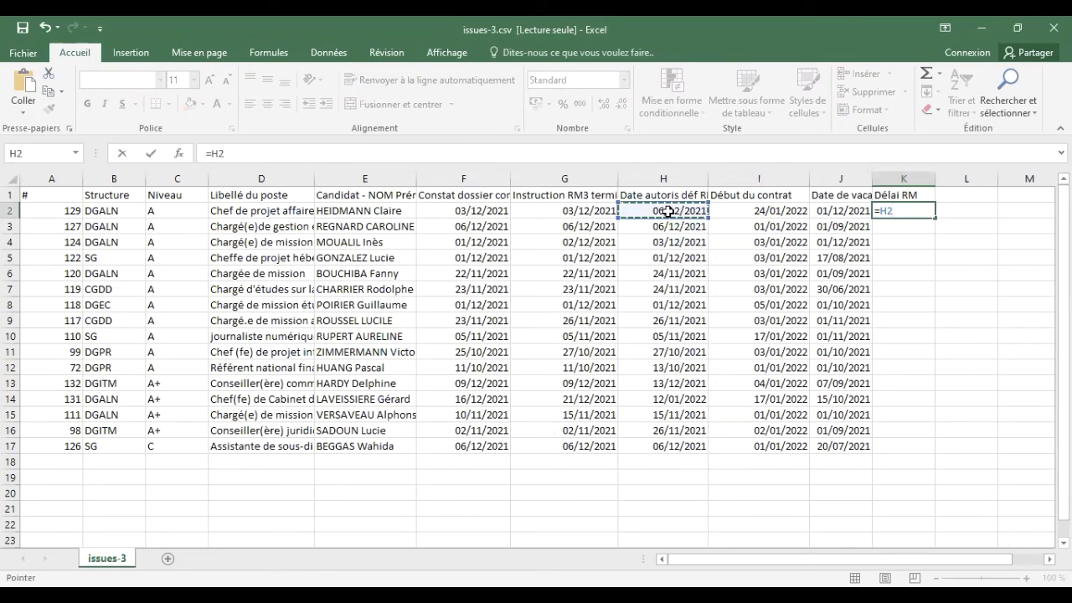
type("-")
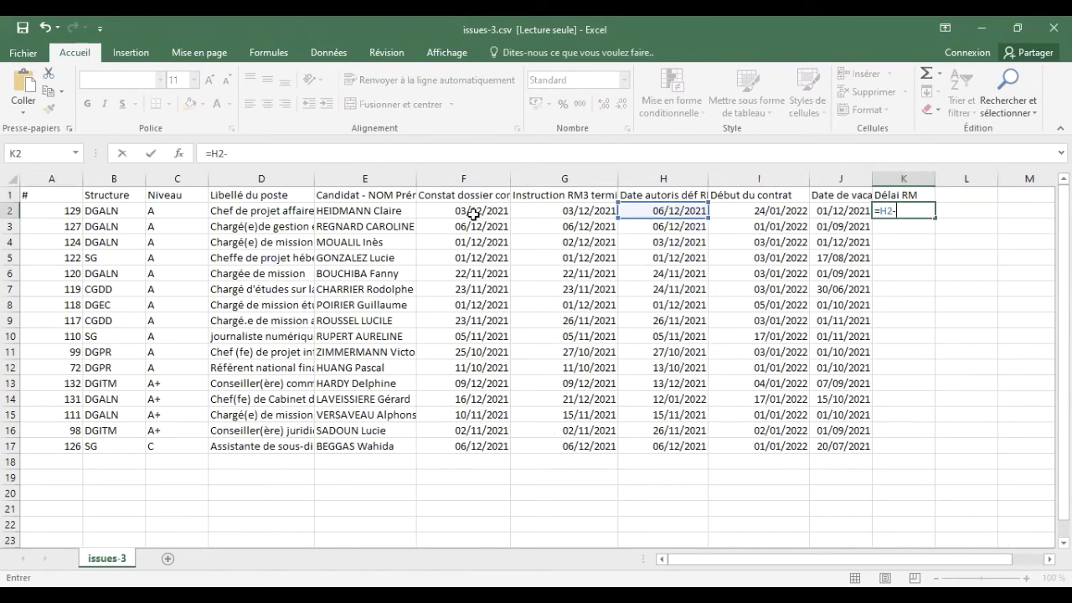
left_click(474, 213)
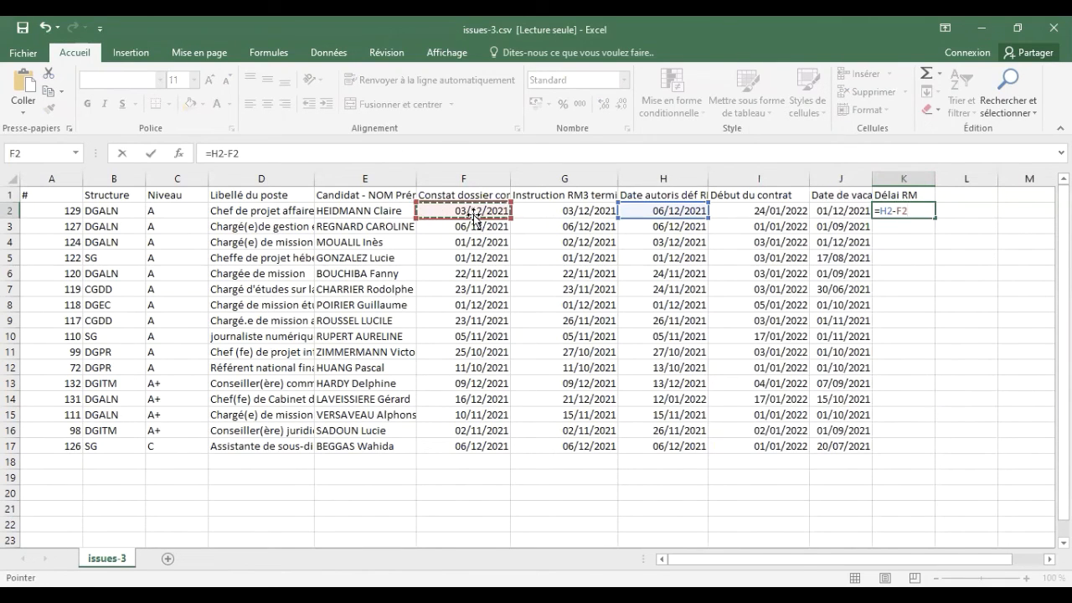
key("Return")
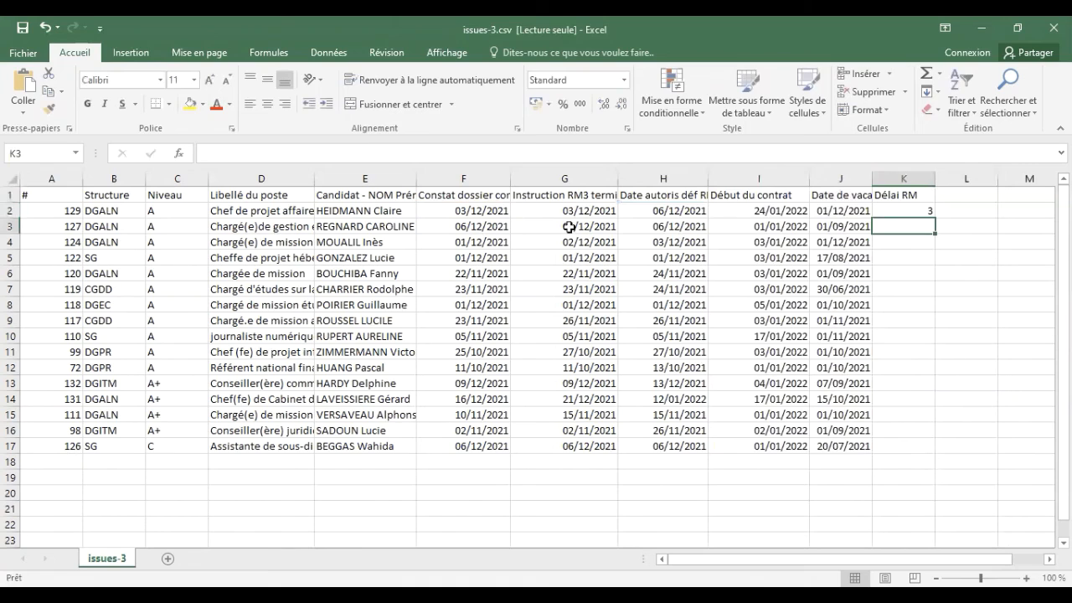
Center the contents of column K and fill the K2 delay formula down to K17.
left_click(909, 179)
left_click(268, 103)
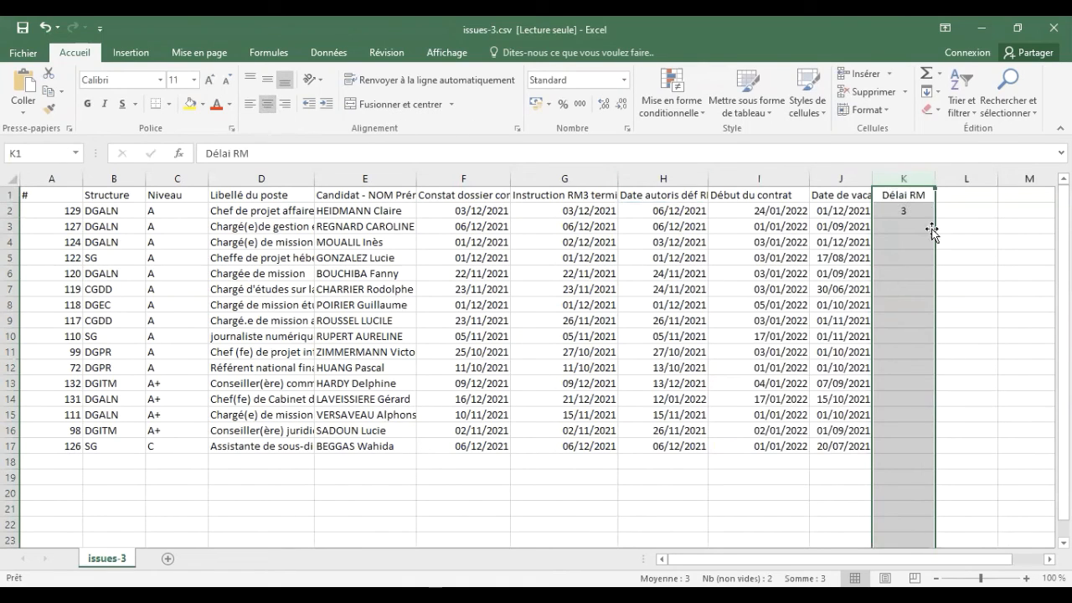
left_click(925, 210)
left_click_drag(934, 218, 908, 452)
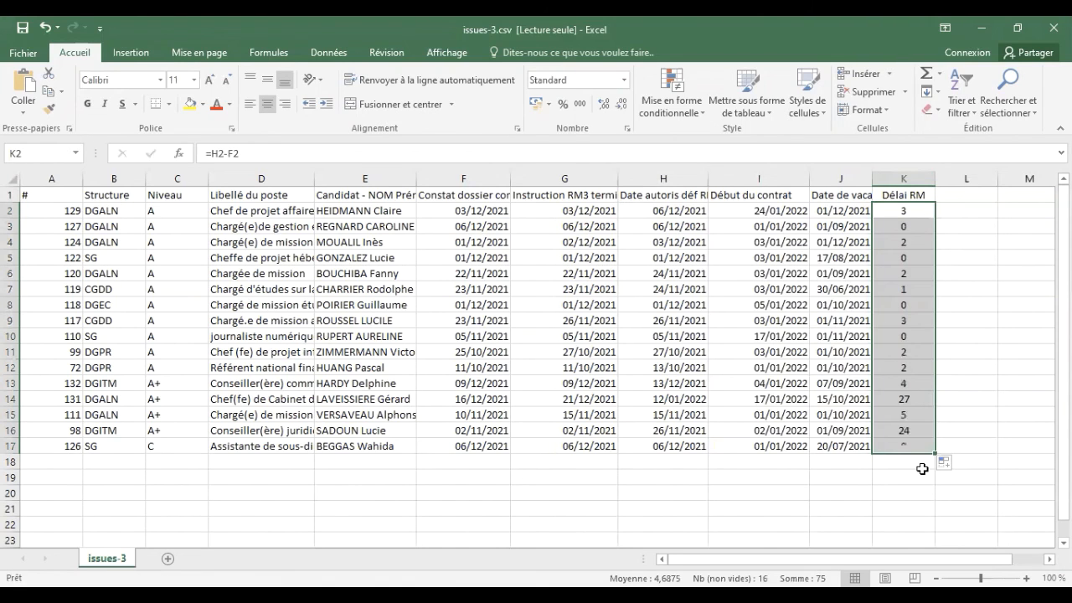
Calculate the average delay in cell K18 with the formula =moyenne(K2:K17).
left_click(910, 462)
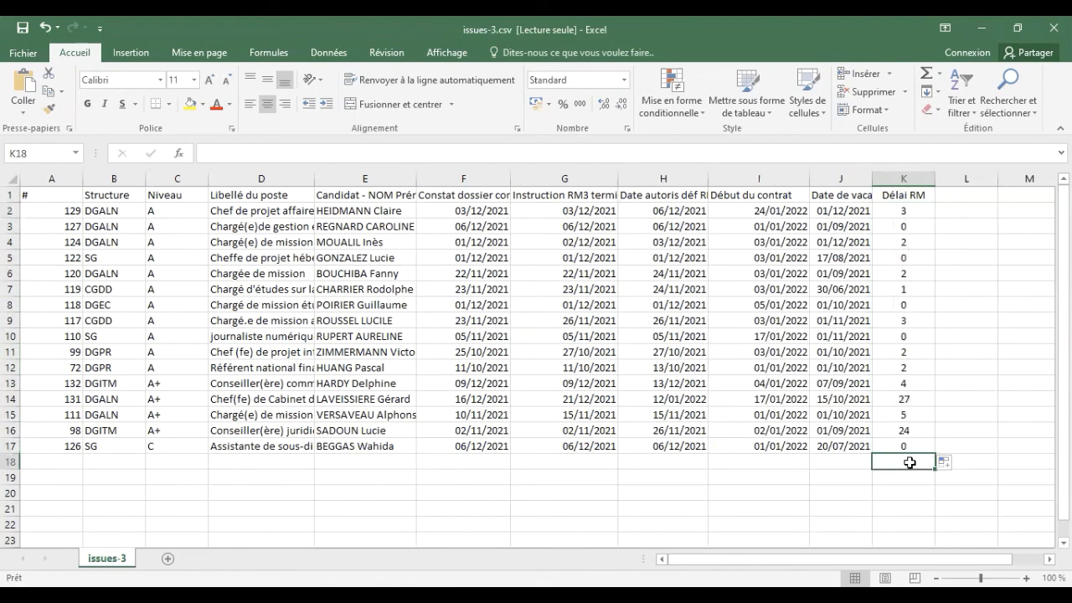
type("=m")
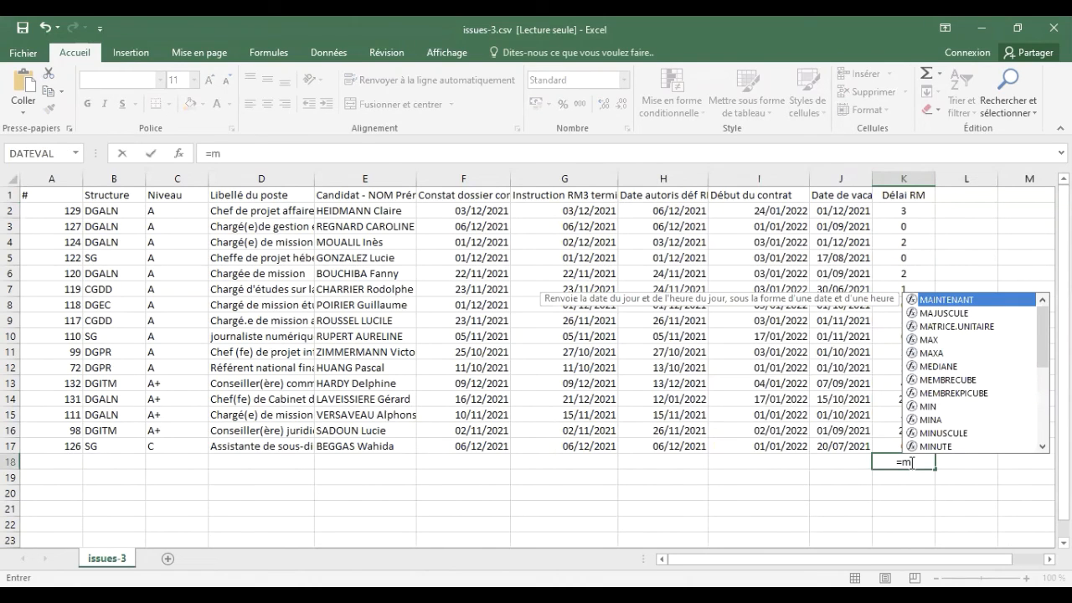
type("oyenne(")
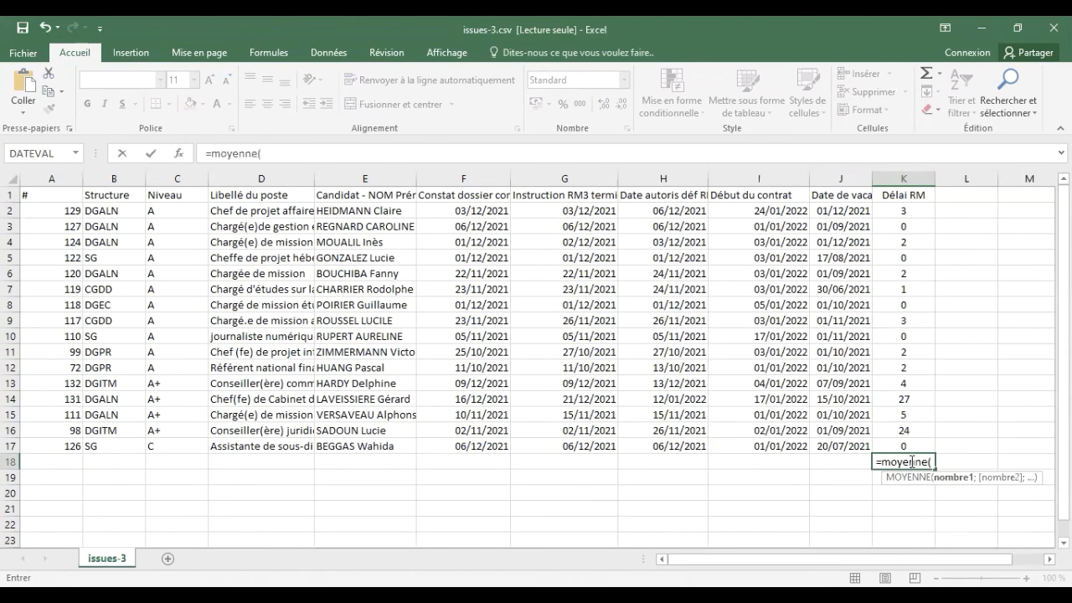
left_click(911, 445)
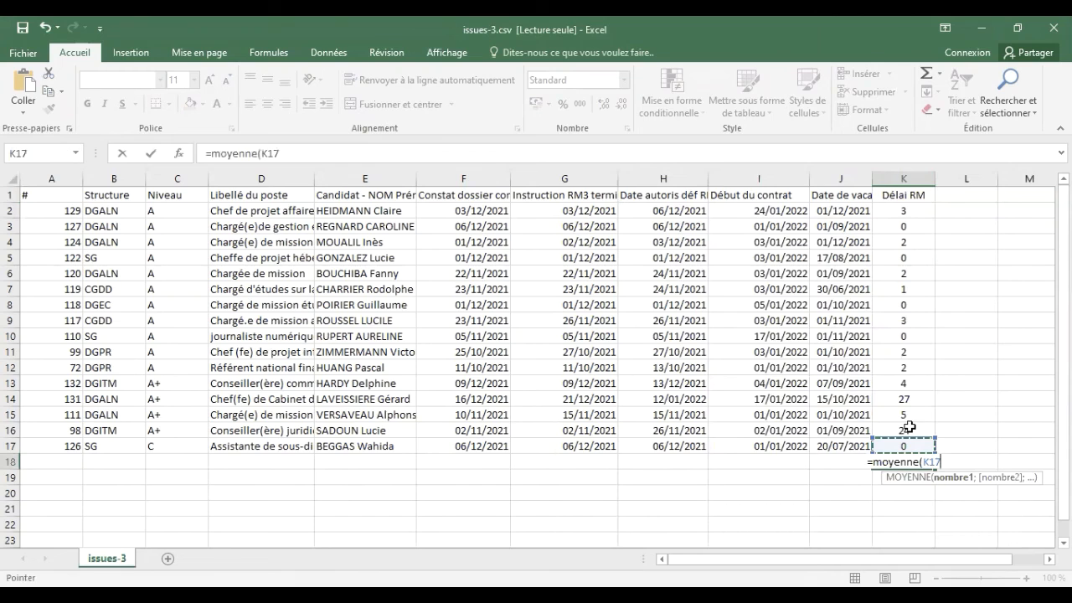
left_click(903, 210, "shift")
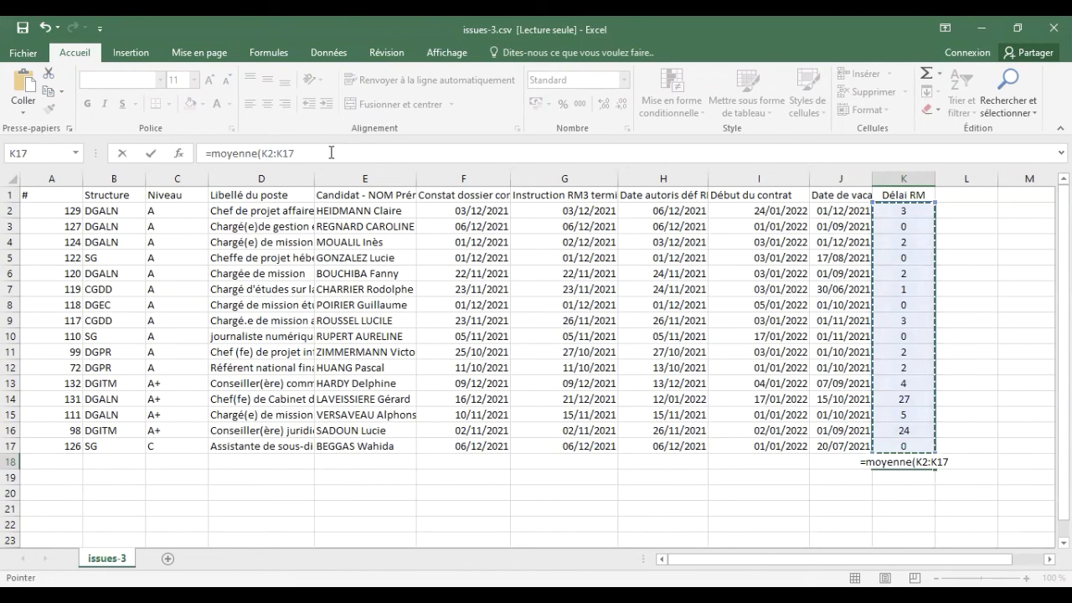
left_click(331, 152)
type(")")
key("Return")
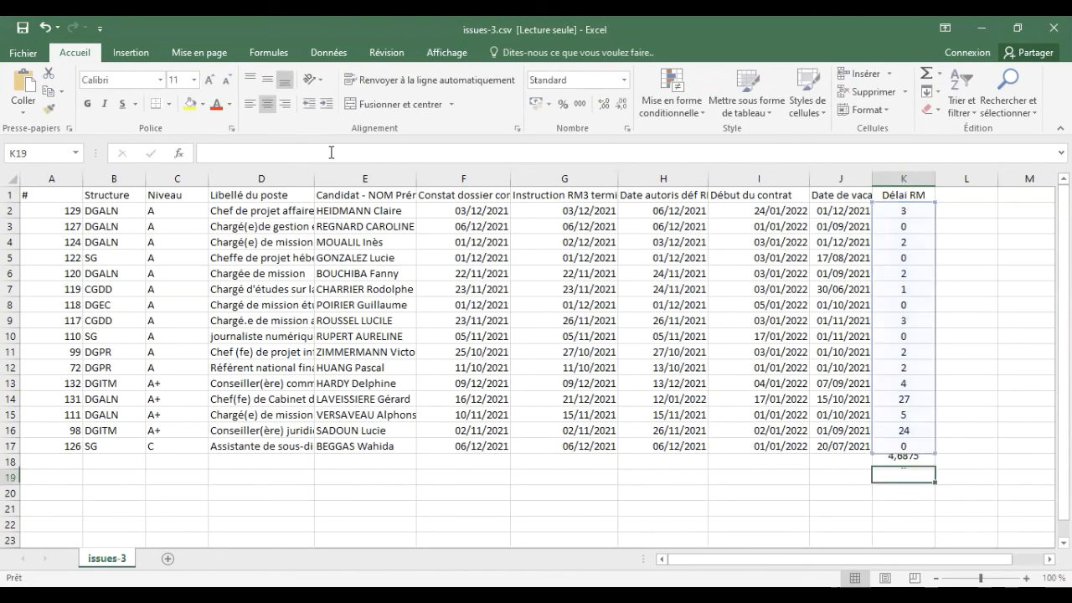